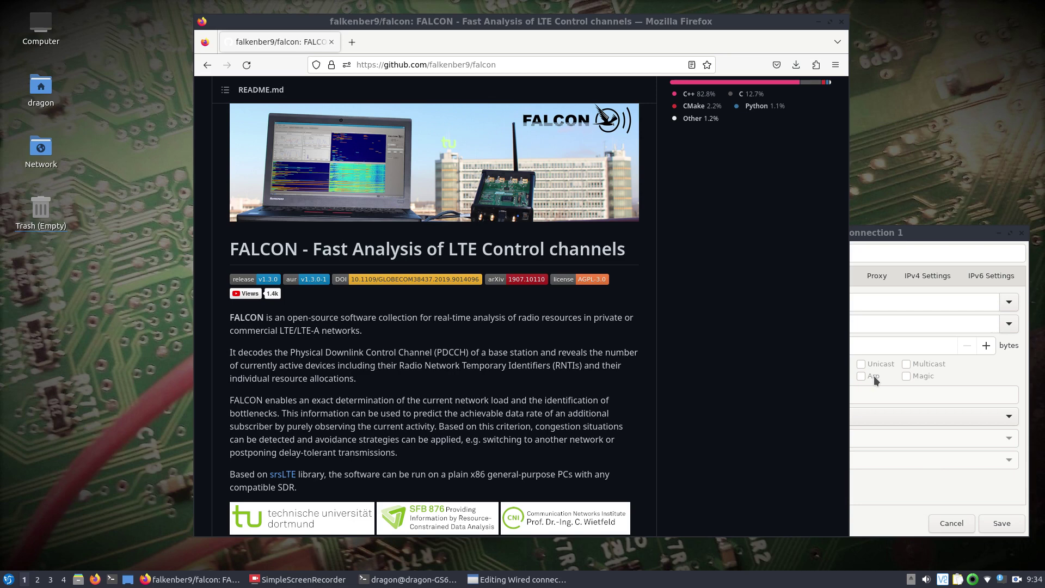
# Check the IPv4 settings of Wired connection 1 and close the connection editor without saving.
pyautogui.click(876, 234)
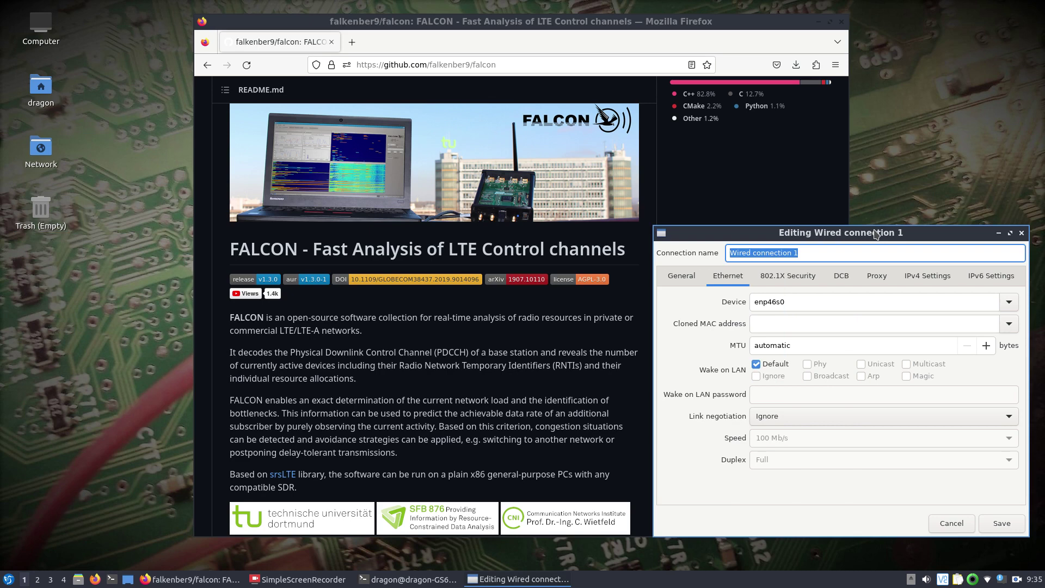
pyautogui.click(924, 280)
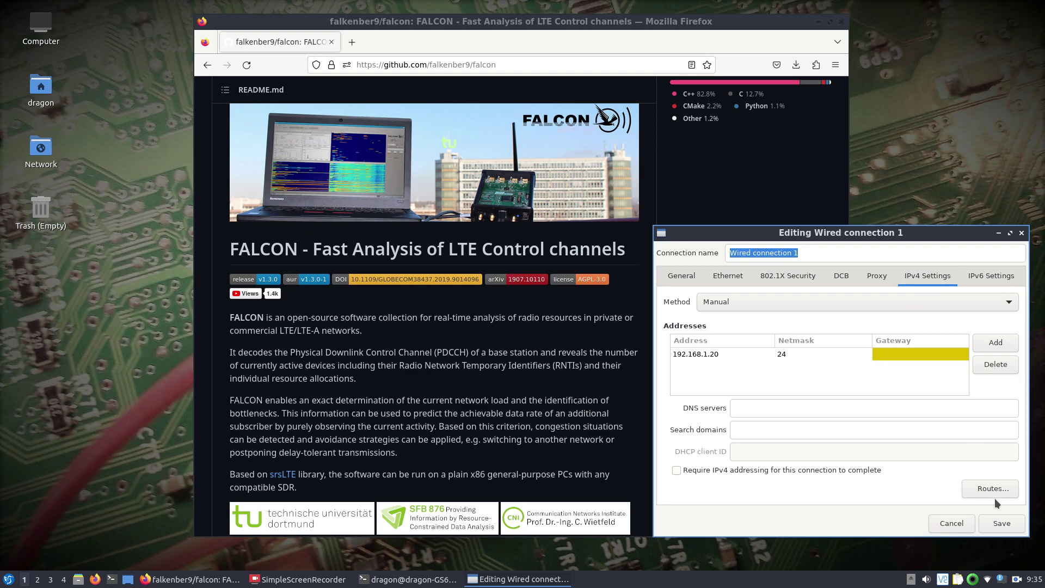
pyautogui.click(1022, 233)
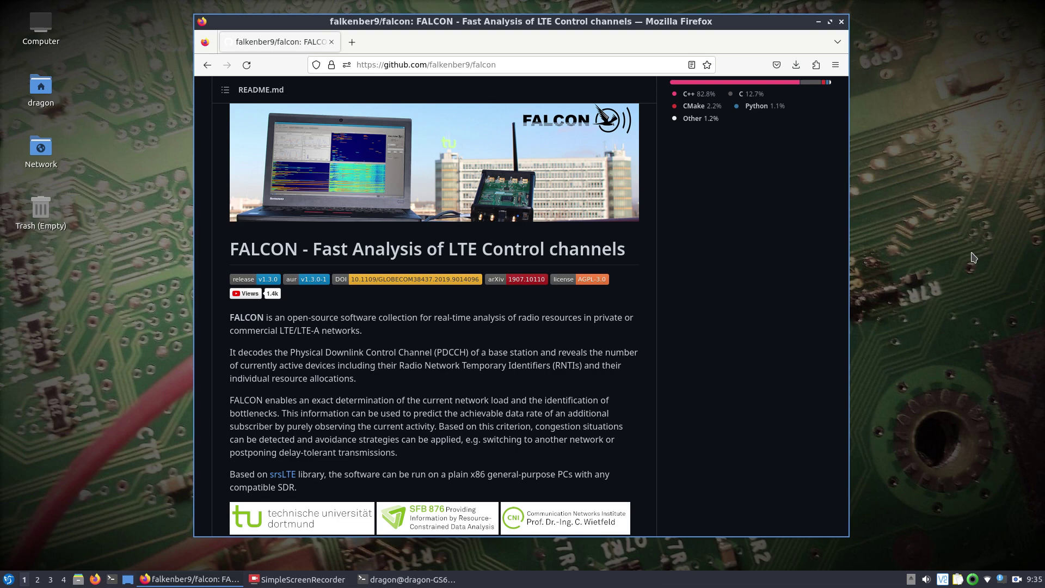
# Switch to the terminal, run uhd_find_devices to detect the connected SDR, and minimize the terminal window.
pyautogui.hotkey('alt', 'Tab')
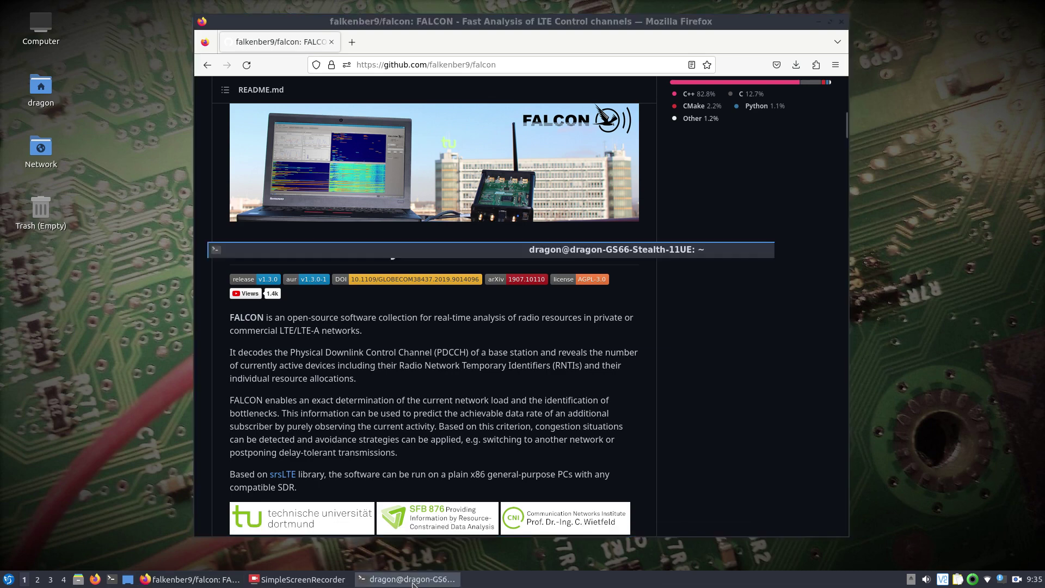
pyautogui.write('uhd_f')
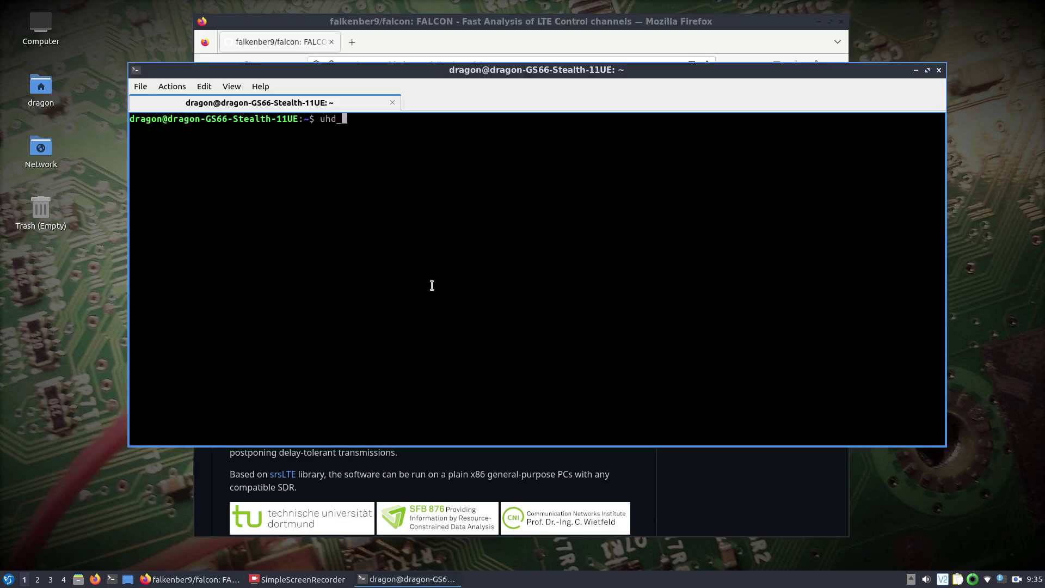
pyautogui.press('Tab')
pyautogui.press('Return')
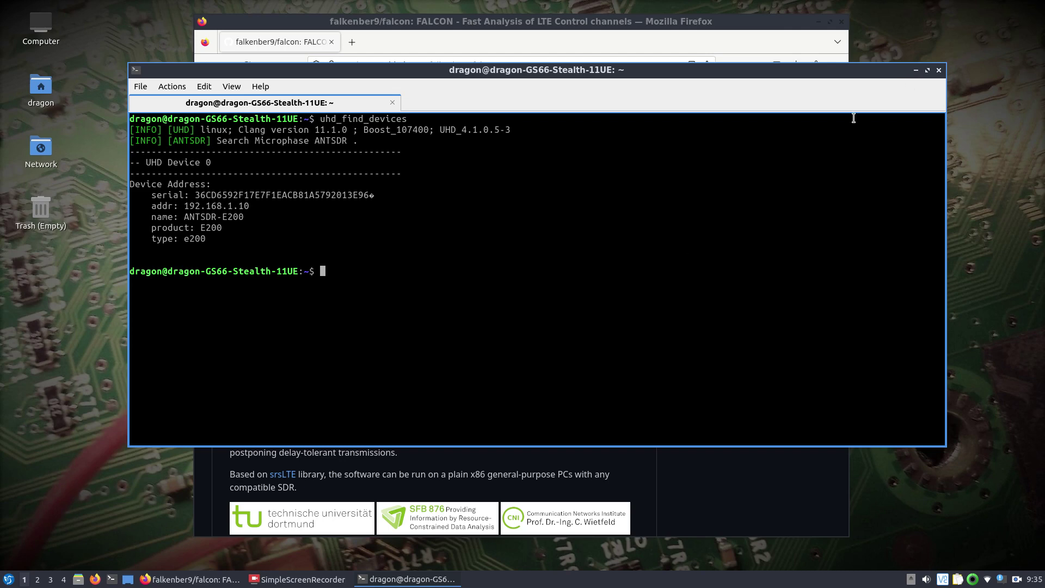
pyautogui.click(916, 71)
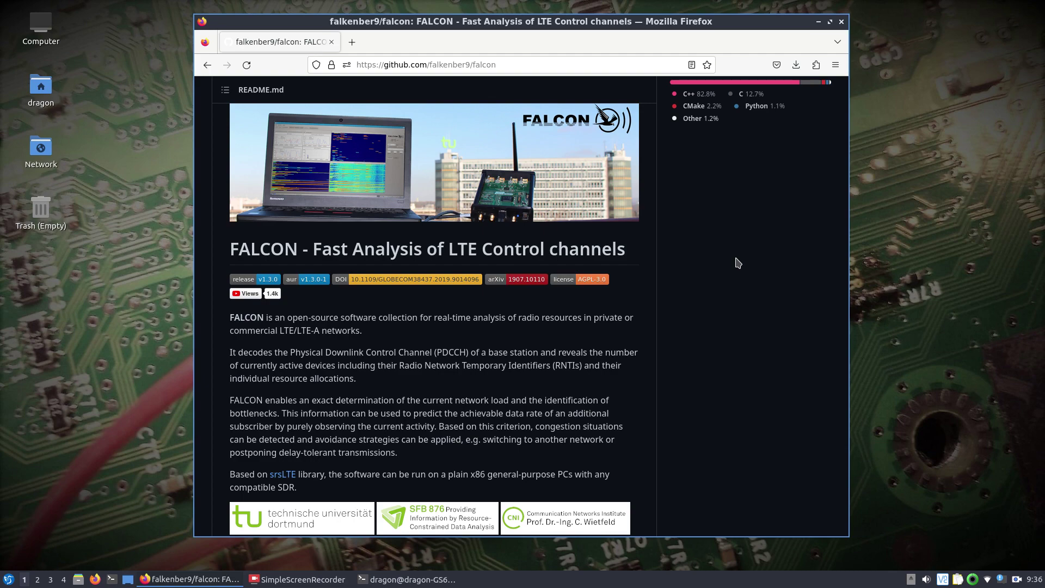
pyautogui.scroll(-5, 552, 358)
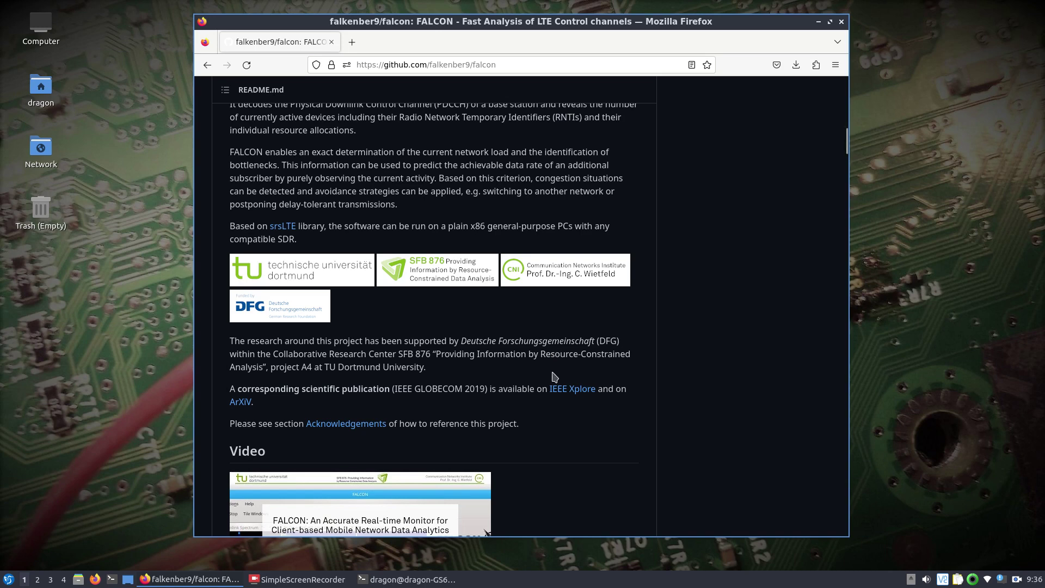
pyautogui.scroll(-1, 555, 376)
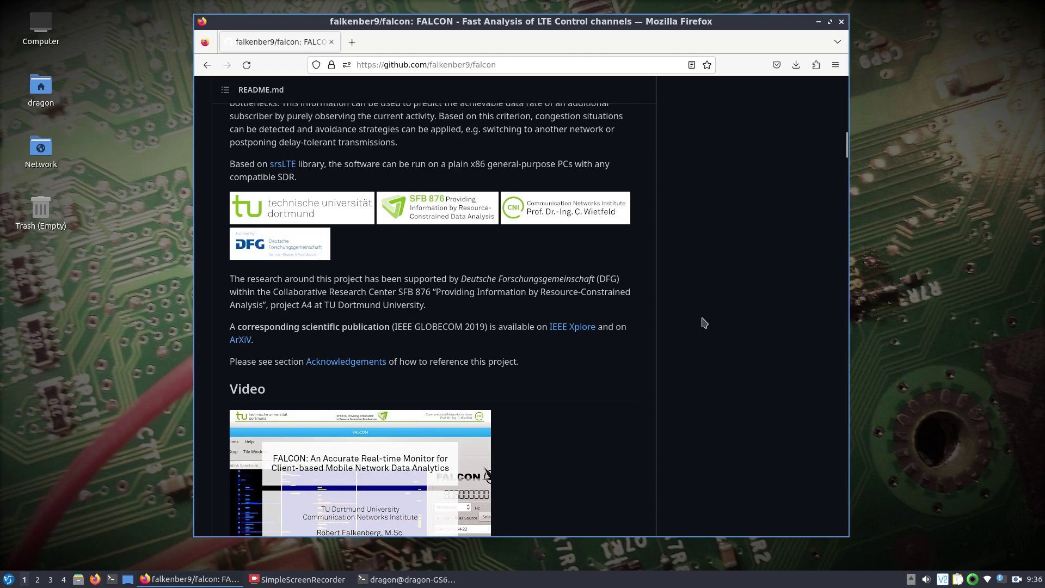
pyautogui.scroll(5, 704, 323)
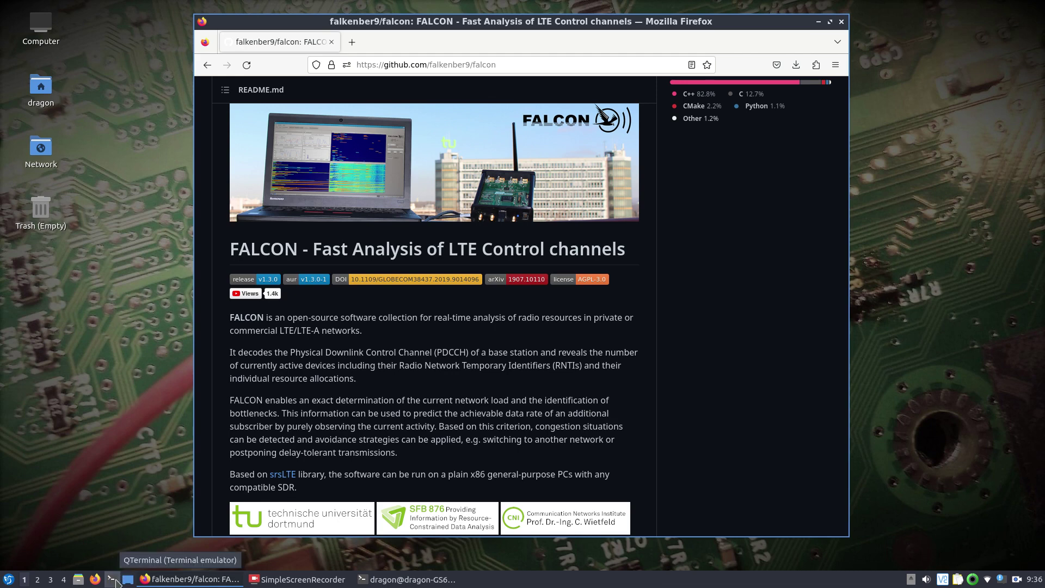
# Open a new terminal window, reposition and resize it, and change to the directory /usr/src/srsRAN/build/lib/examples/.
pyautogui.click(114, 581)
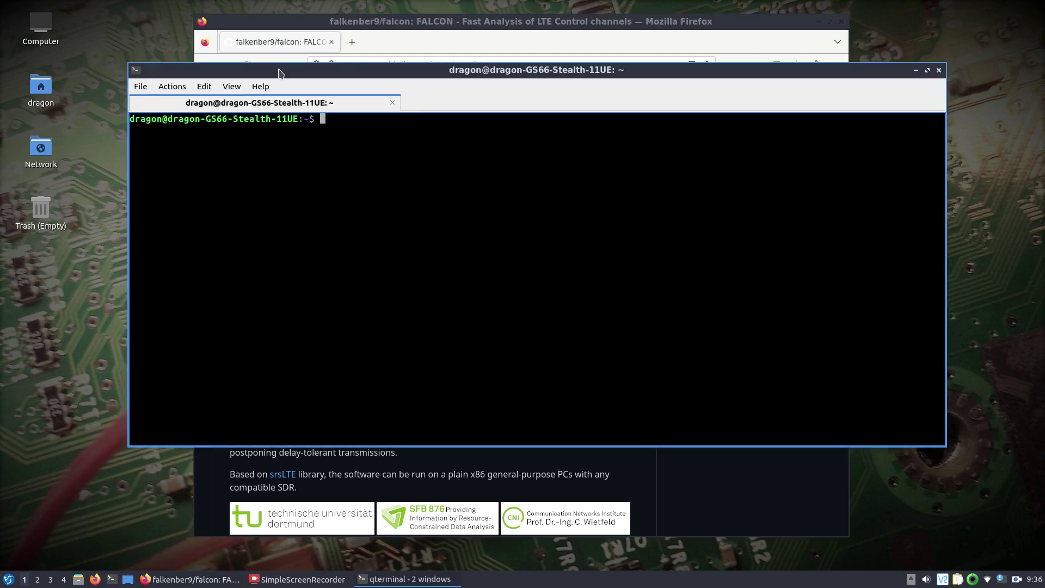
pyautogui.moveTo(277, 69); pyautogui.dragTo(245, 109)
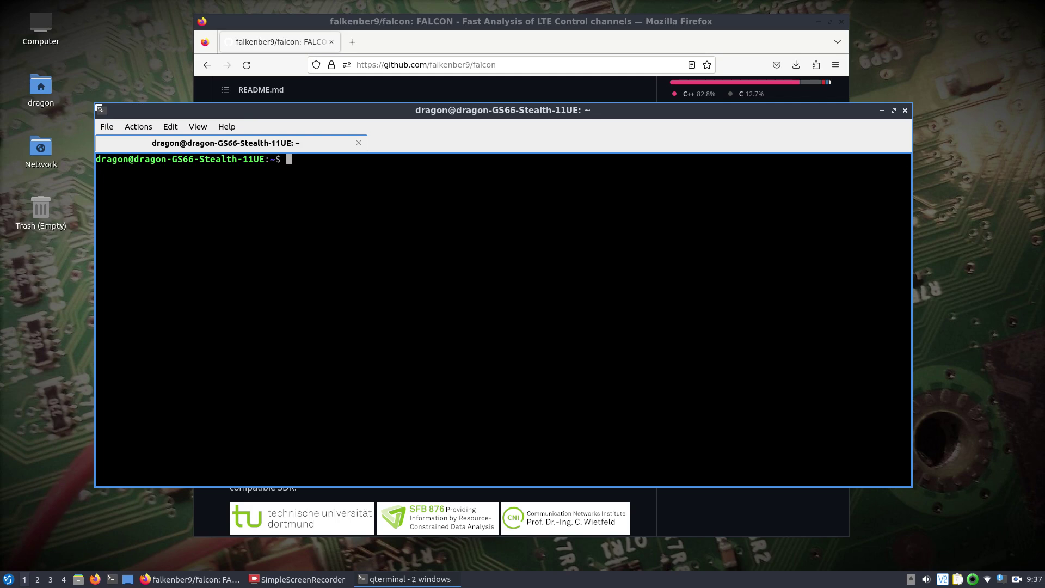
pyautogui.moveTo(98, 109); pyautogui.dragTo(166, 136)
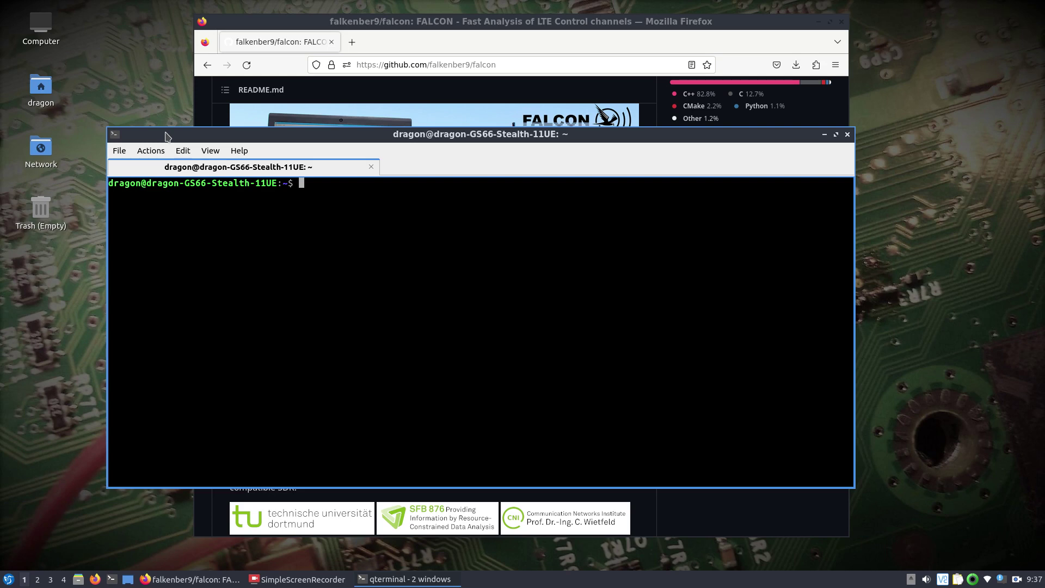
pyautogui.write('cd /usr/src/srsRAN/build/lib/')
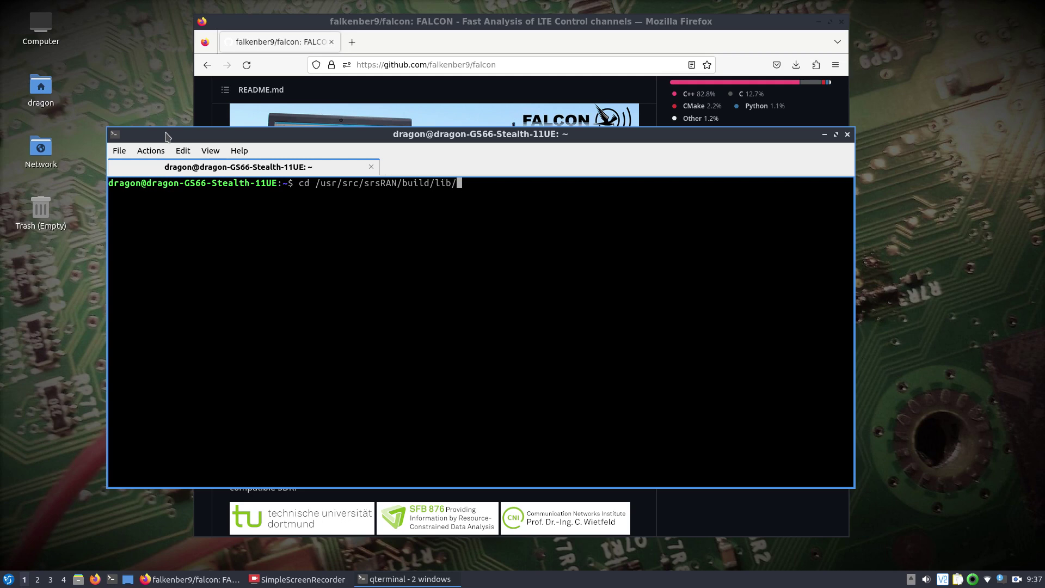
pyautogui.write('examples/')
pyautogui.press('Return')
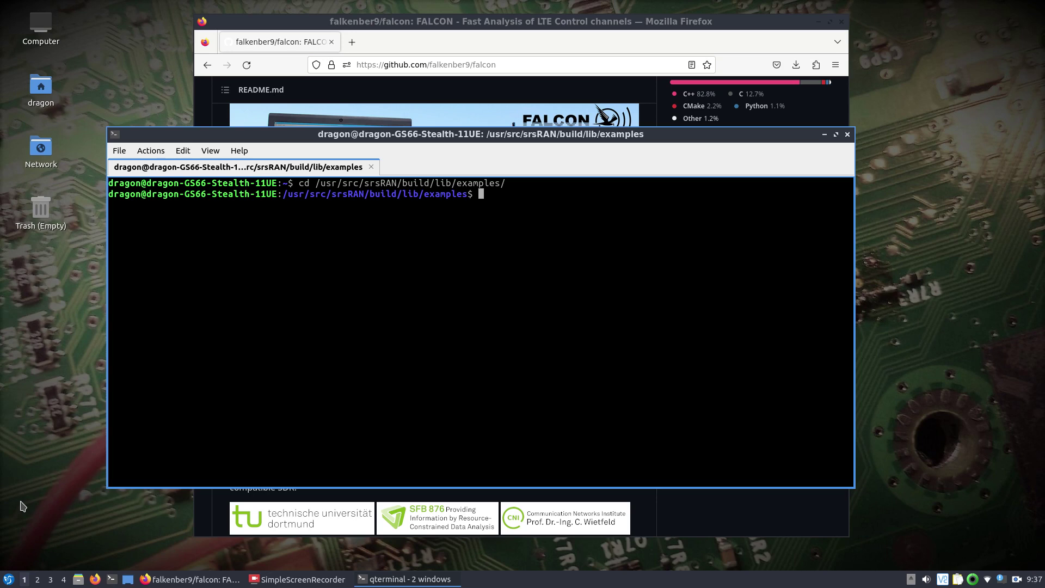
# List the example programs and show the usage options of cell_search with -h.
pyautogui.write('ls')
pyautogui.press('Return')
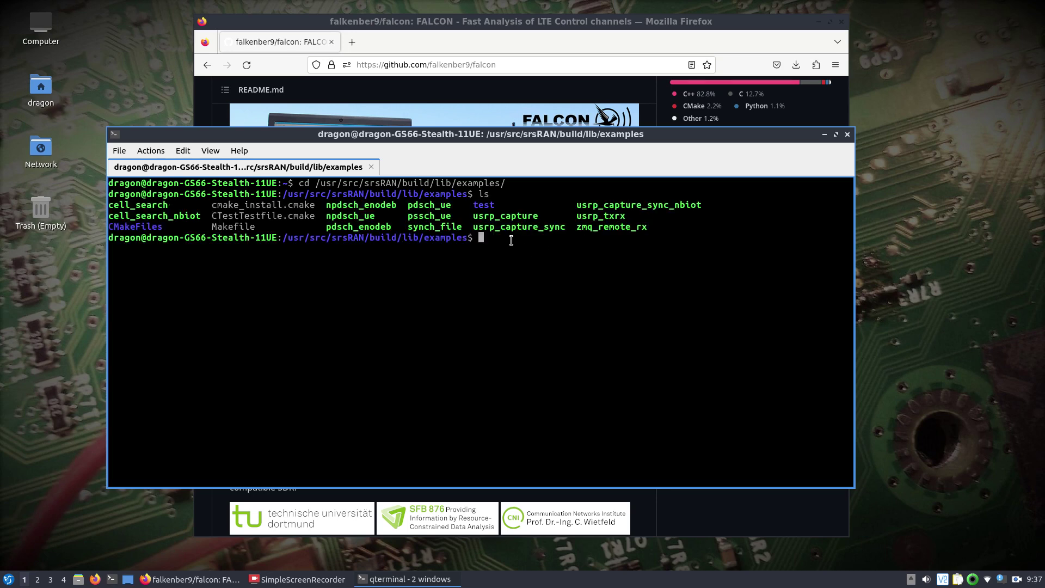
pyautogui.write('./cell_search -h')
pyautogui.press('Return')
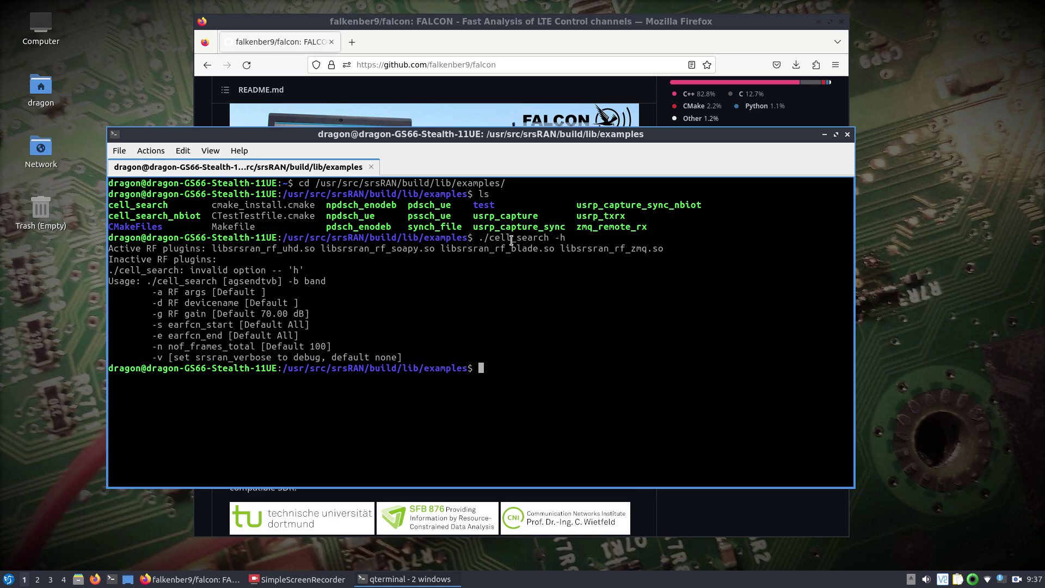
# Run cell_search on LTE band 12 with the option -b 12.
pyautogui.write('./ce')
pyautogui.press('Tab')
pyautogui.write('-b 12')
pyautogui.press('Return')
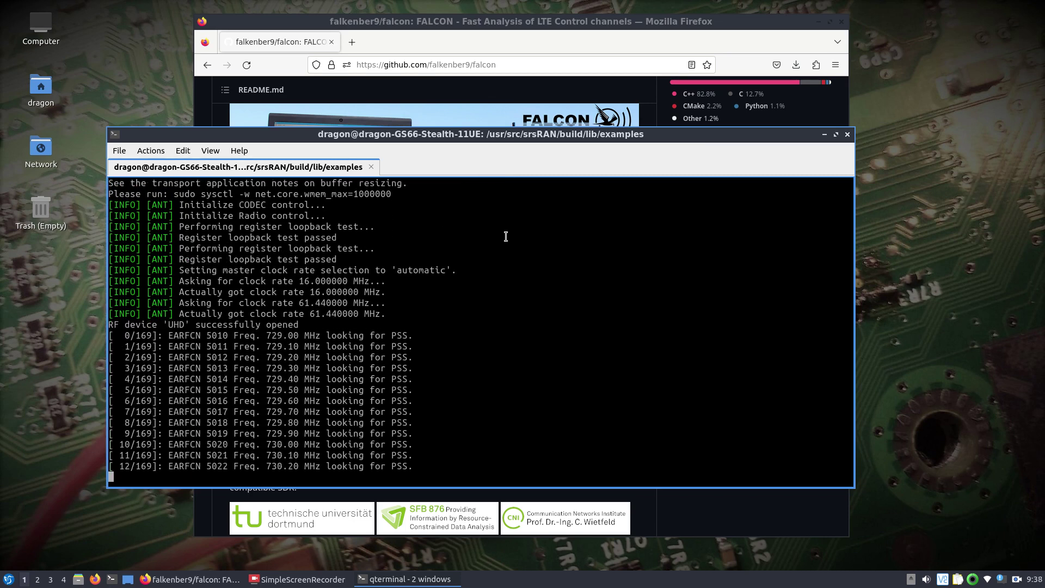
# Copy the suggested sudo sysctl -w net.core.rmem_max=1000000 command from the output, run it in a new terminal, and enter the sudo password.
pyautogui.scroll(2, 411, 233)
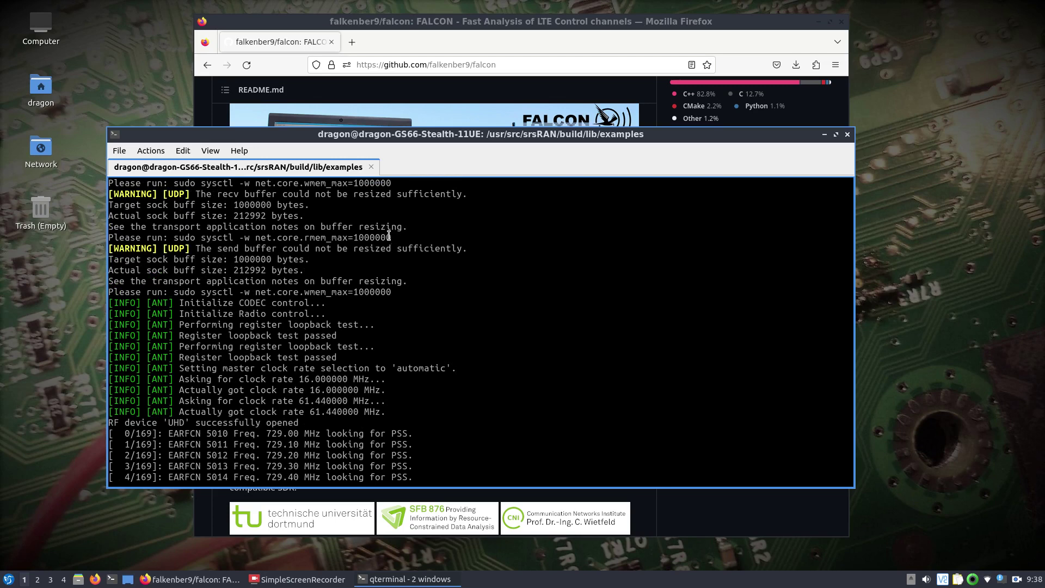
pyautogui.moveTo(391, 237); pyautogui.dragTo(186, 237)
pyautogui.rightClick(186, 238)
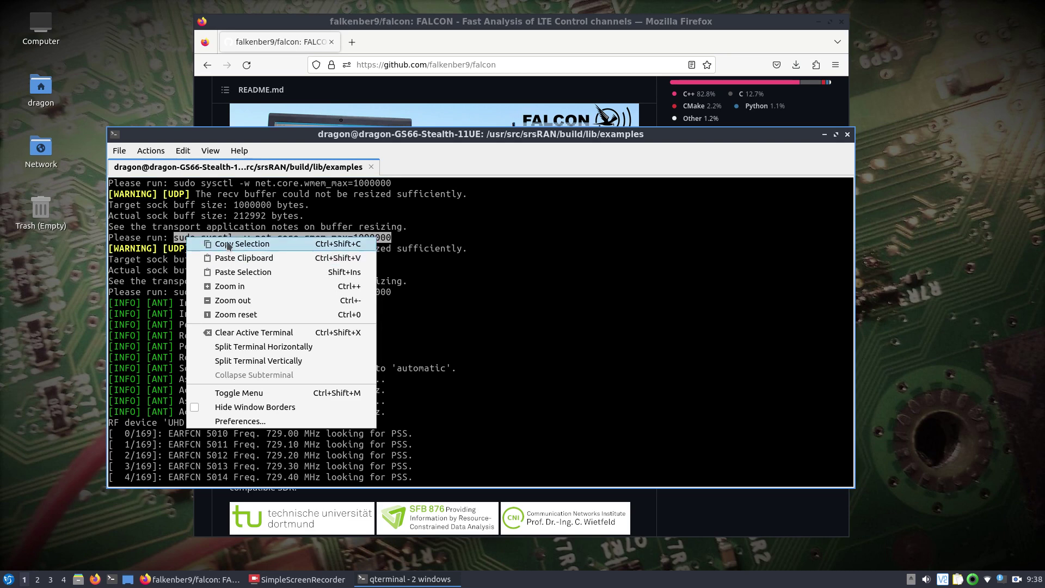
pyautogui.click(229, 241)
pyautogui.click(112, 579)
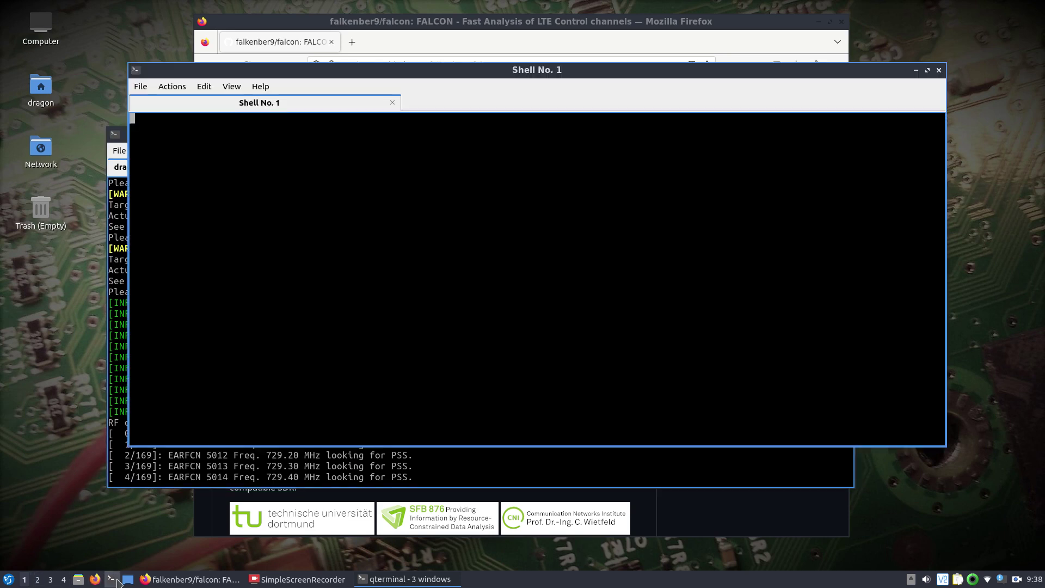
pyautogui.rightClick(299, 169)
pyautogui.click(337, 185)
pyautogui.press('Return')
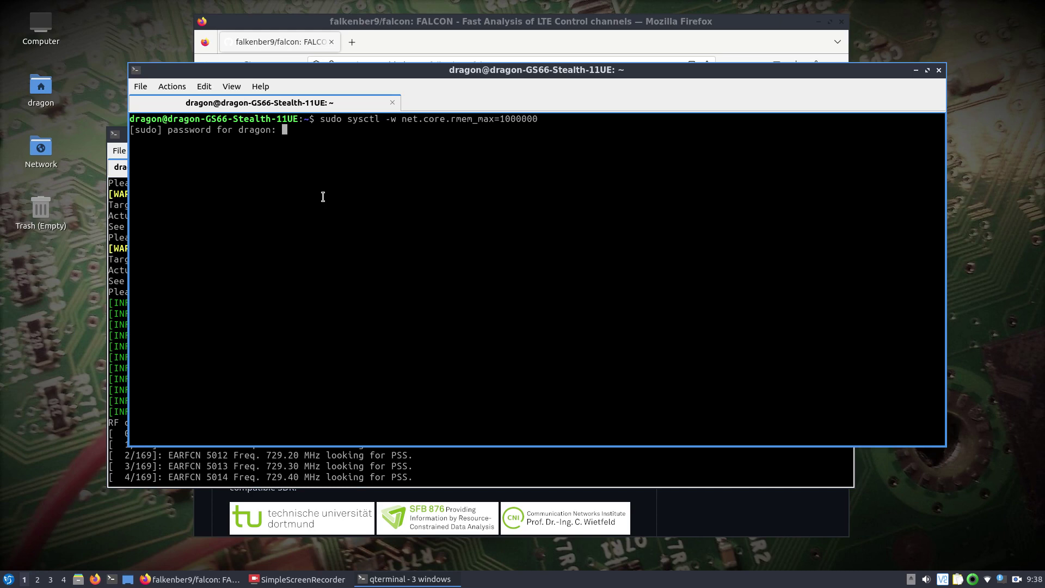
pyautogui.press('Return')
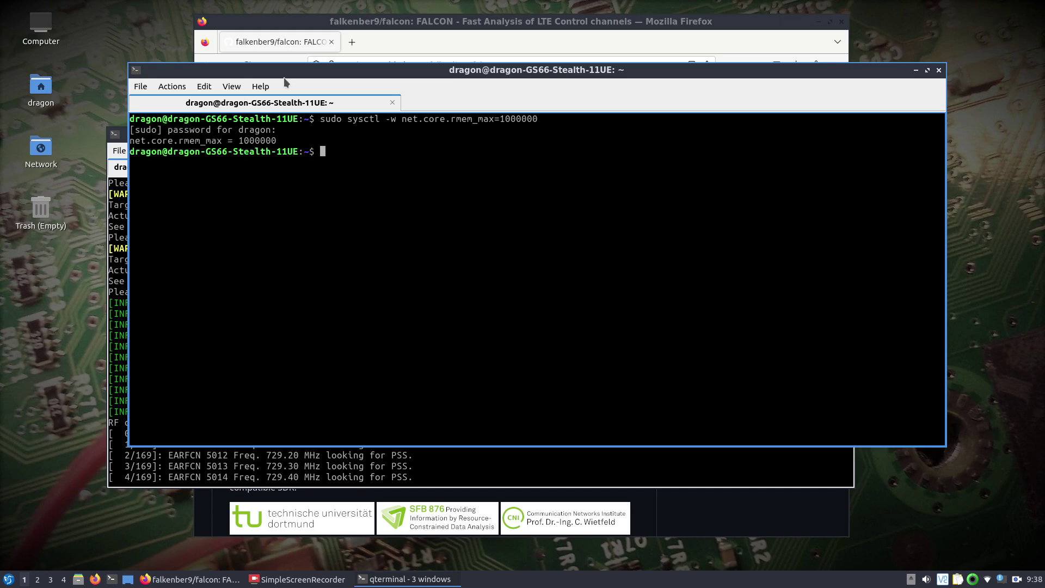
# Copy the suggested sudo sysctl -w net.core.wmem_max=1000000 command, run it in the second terminal, and minimize that window.
pyautogui.moveTo(283, 77); pyautogui.dragTo(578, 55)
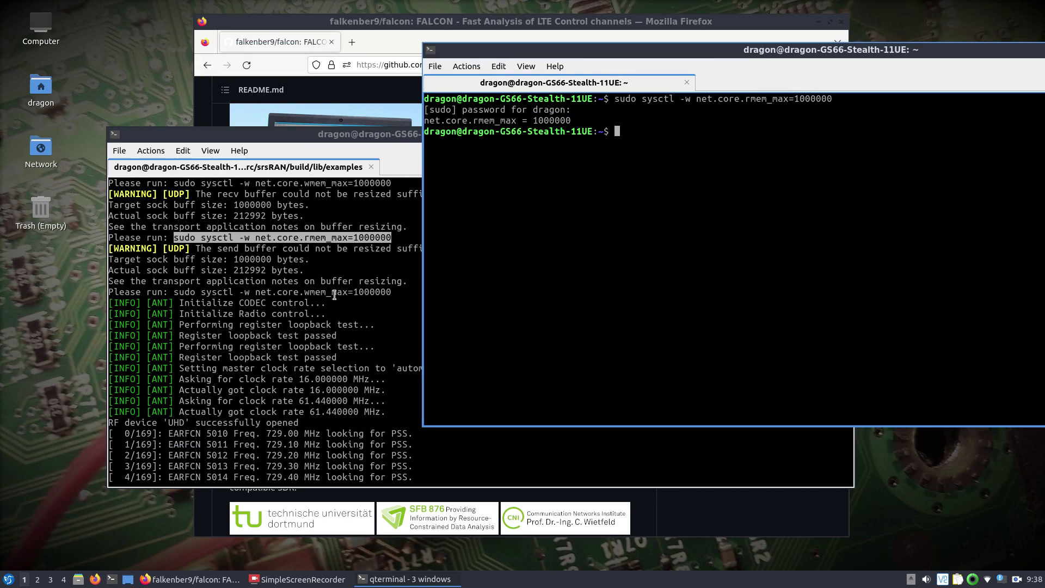
pyautogui.moveTo(393, 291); pyautogui.dragTo(174, 292)
pyautogui.rightClick(183, 292)
pyautogui.click(216, 298)
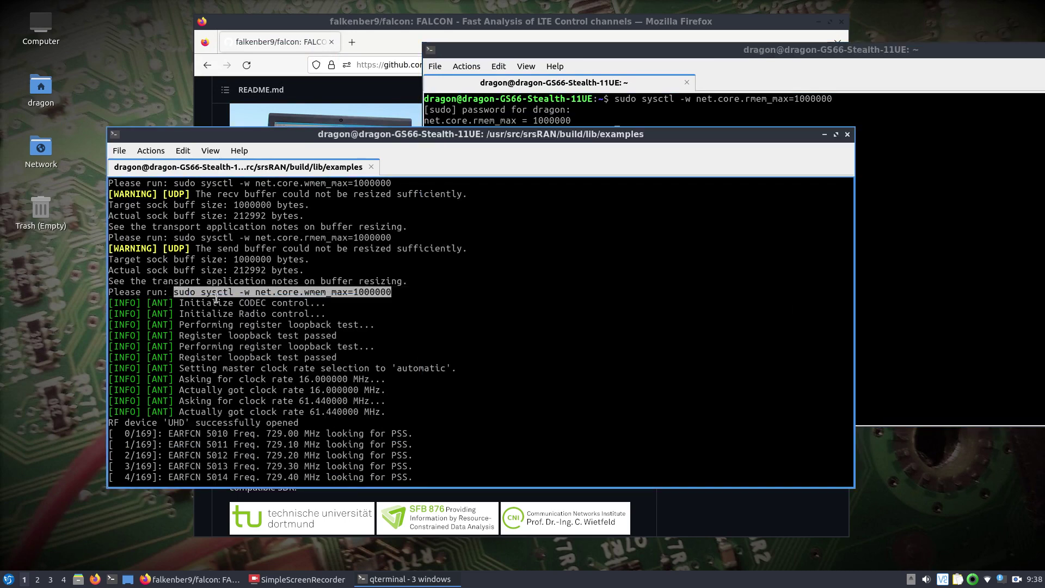
pyautogui.rightClick(931, 199)
pyautogui.click(905, 217)
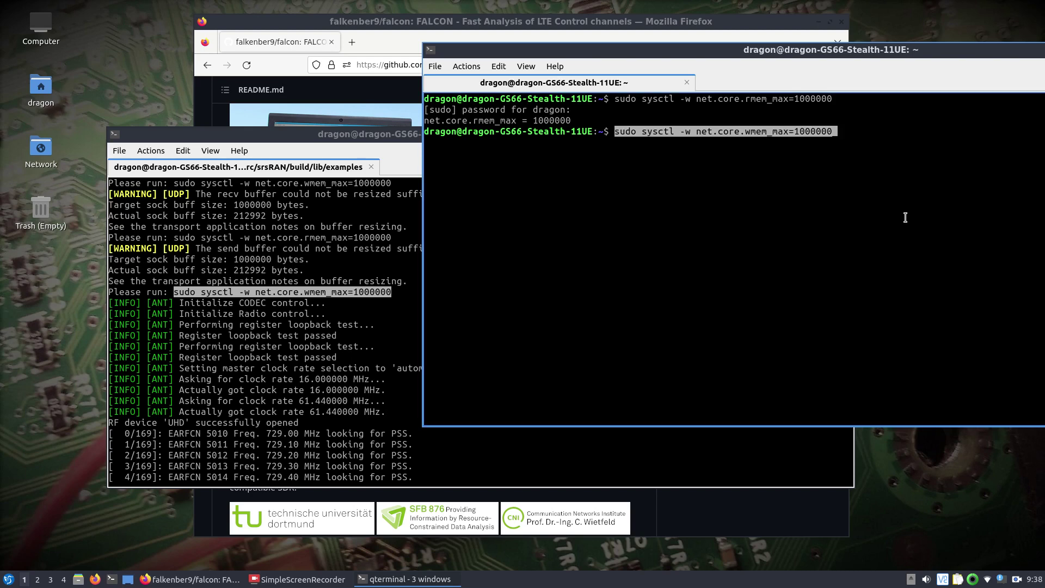
pyautogui.press('Return')
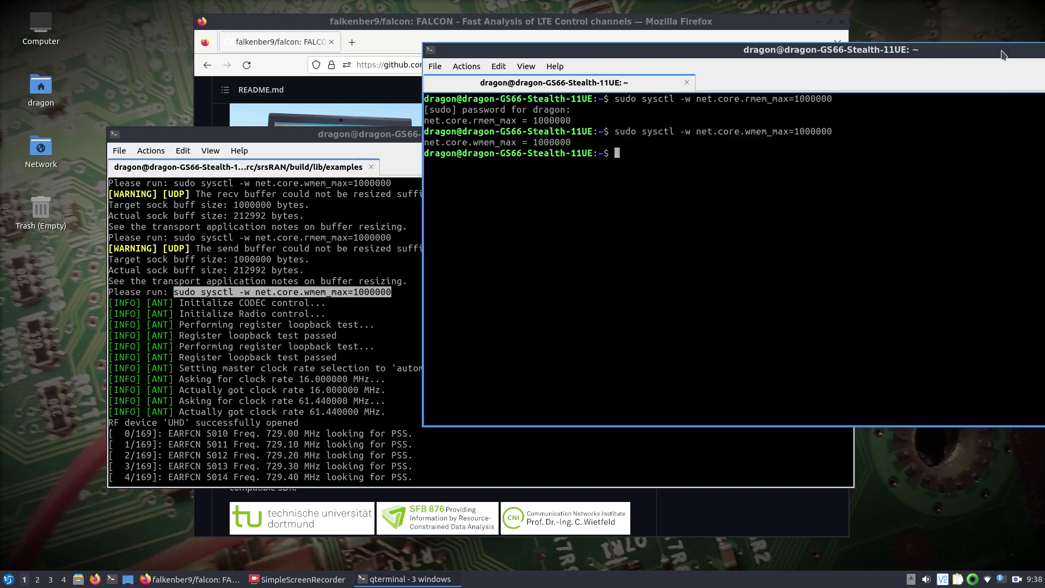
pyautogui.moveTo(1003, 55); pyautogui.dragTo(833, 52)
pyautogui.click(1044, 52)
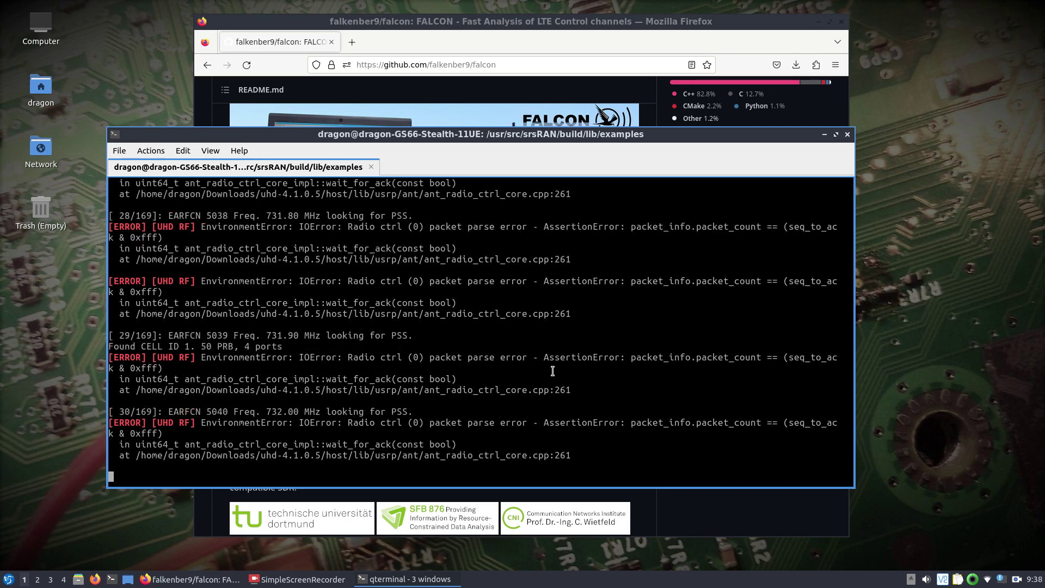
# Stop the running cell search and rerun cell_search on band 12.
pyautogui.hotkey('ctrl', 'c')
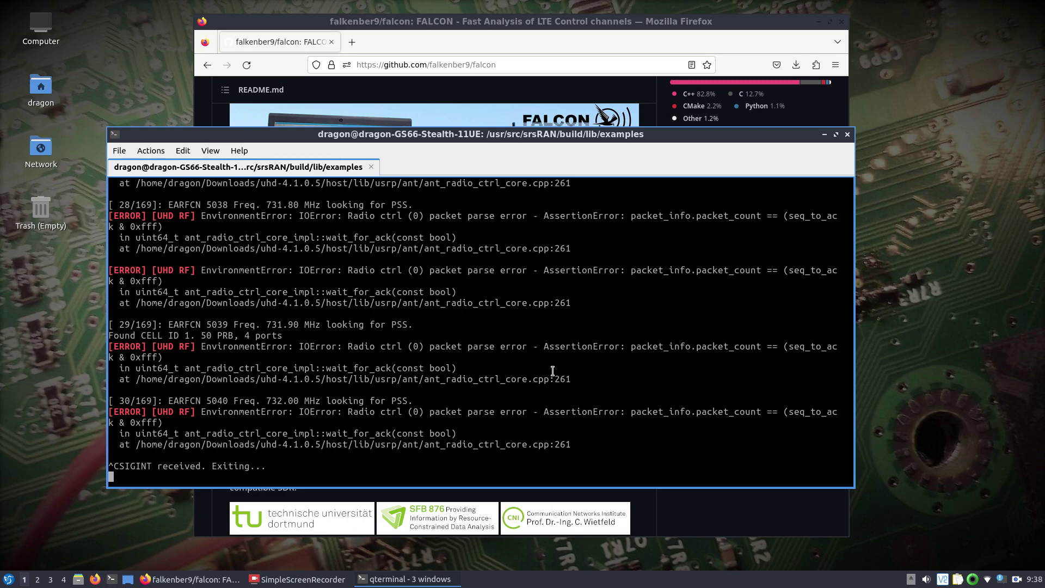
pyautogui.press('Up')
pyautogui.press('Return')
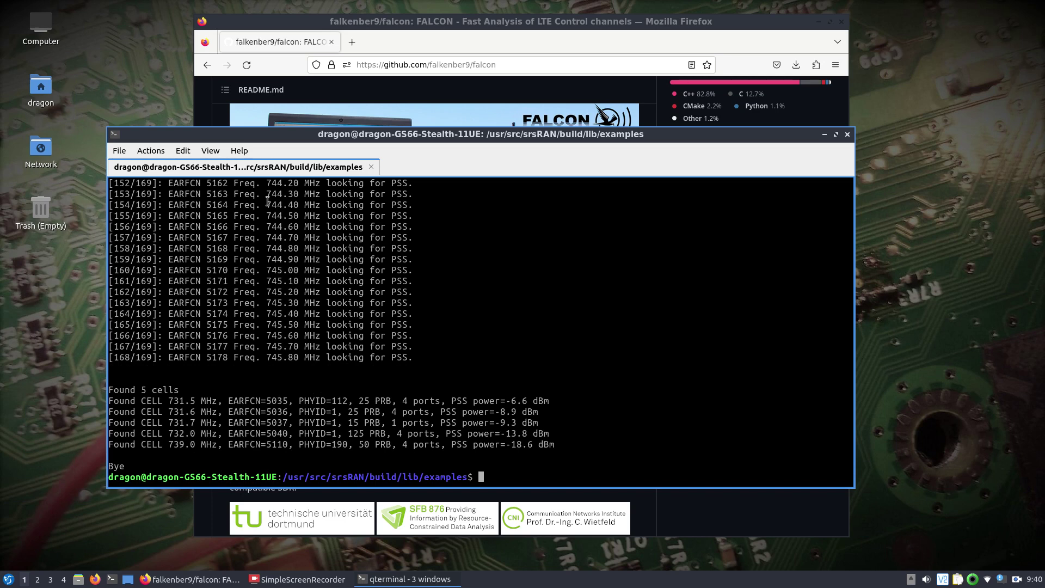
# Move the cell search terminal aside, open a new terminal, and change to the directory /usr/src/falcon/build/src/gui/.
pyautogui.moveTo(232, 134); pyautogui.dragTo(126, 57)
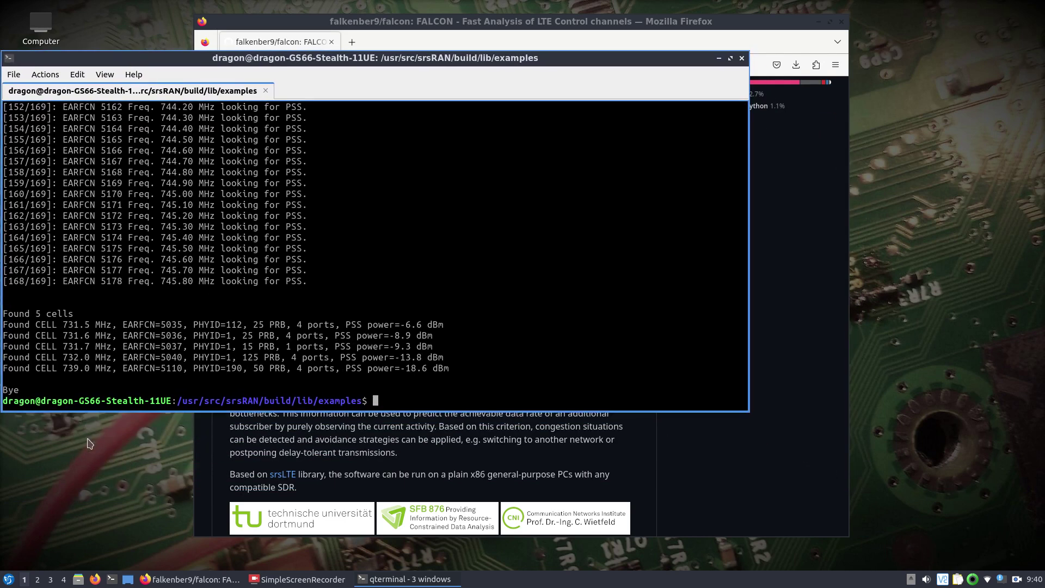
pyautogui.click(114, 580)
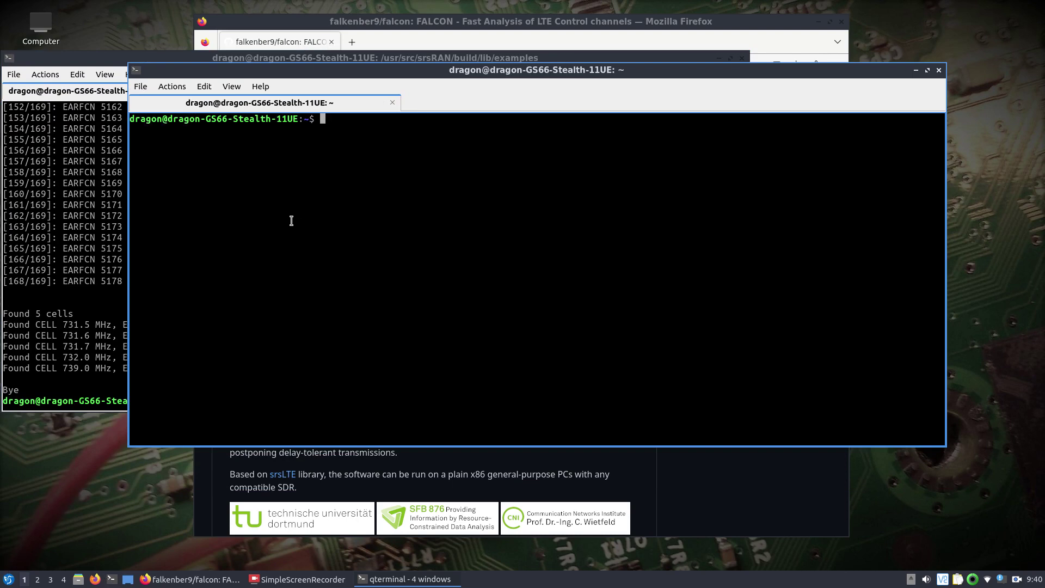
pyautogui.write('cd /usr/src/fa')
pyautogui.press('Tab')
pyautogui.write('bu')
pyautogui.press('Tab')
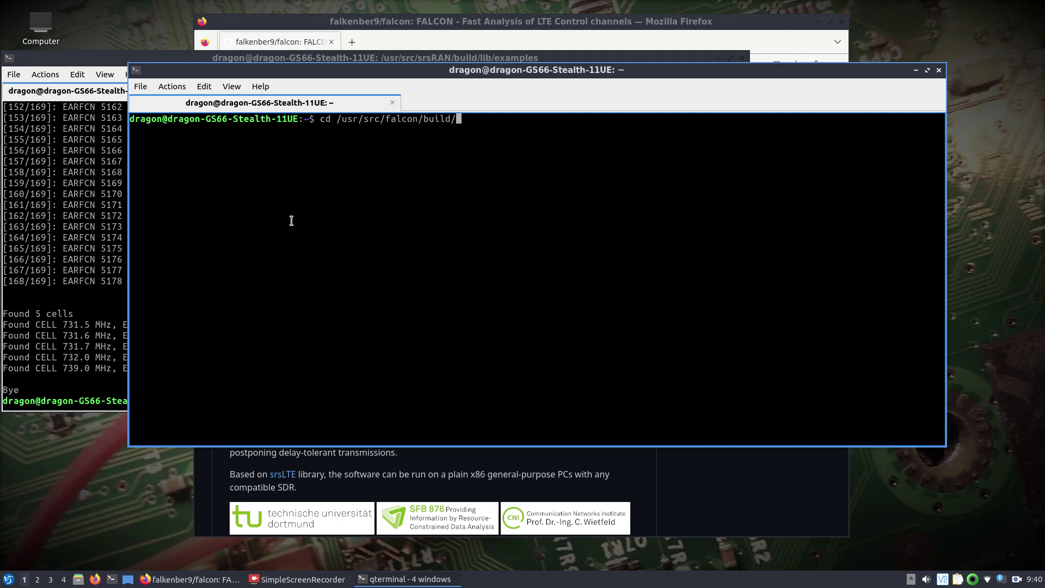
pyautogui.write('sr')
pyautogui.press('Tab')
pyautogui.press('Tab')
pyautogui.write('c')
pyautogui.press('Tab')
pyautogui.write('g')
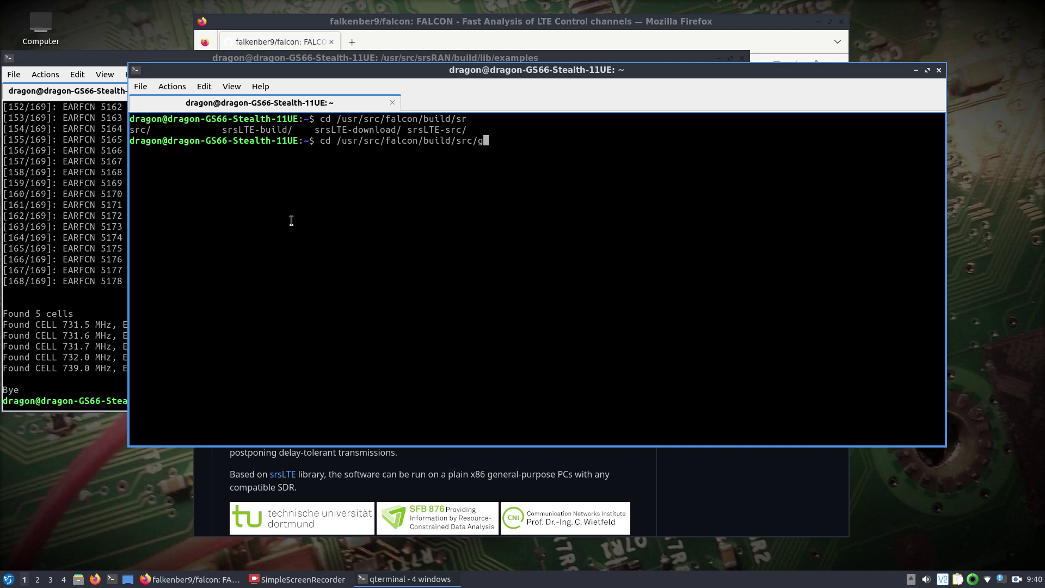
pyautogui.press('Tab')
pyautogui.press('Return')
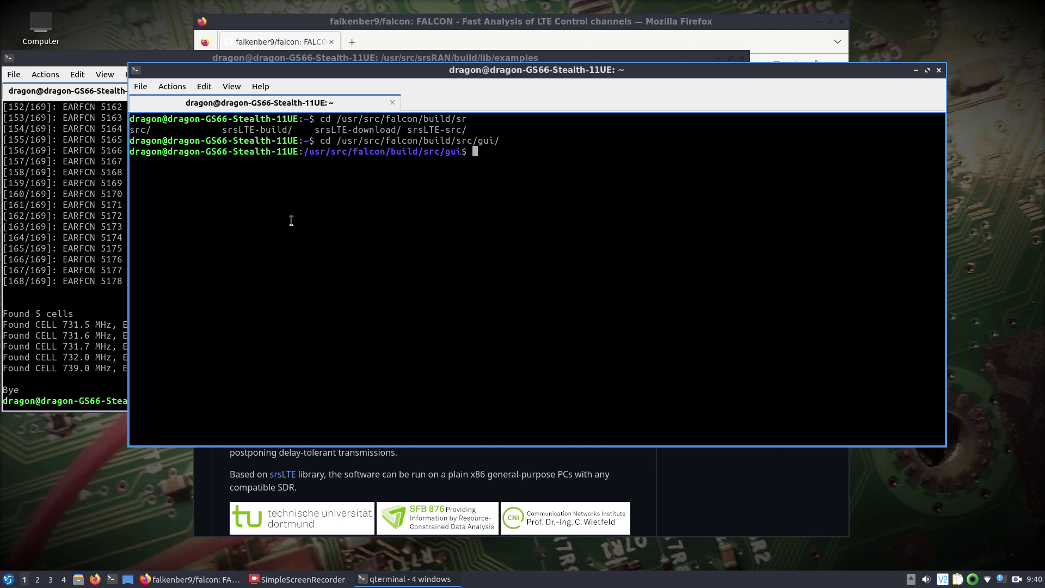
# List the gui directory's files, run ./FalconGUI, and move the FALCON window to where it fits fully on the desktop.
pyautogui.write('ls')
pyautogui.press('Return')
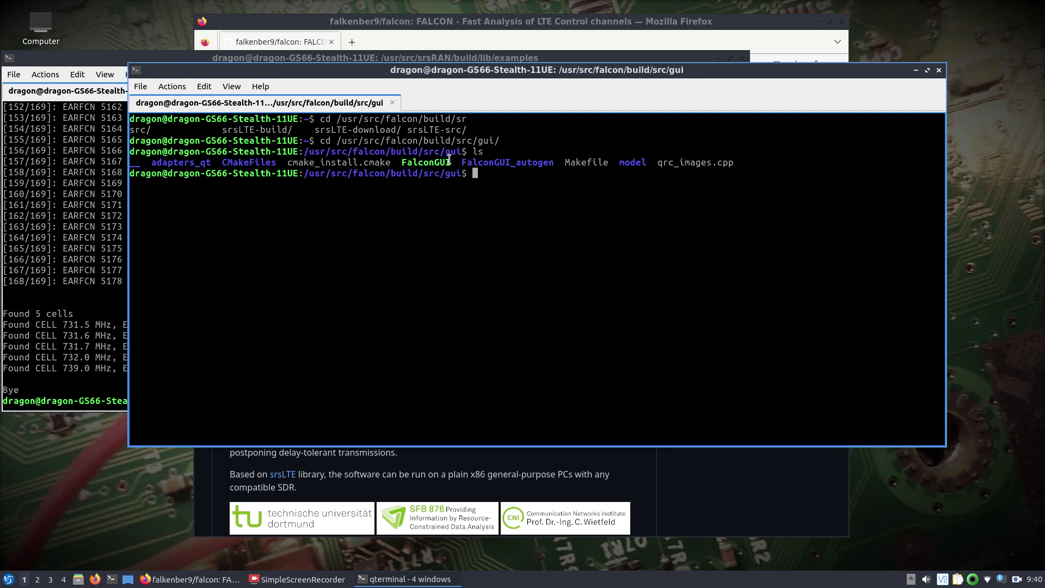
pyautogui.write('./G')
pyautogui.press('Tab')
pyautogui.press('Return')
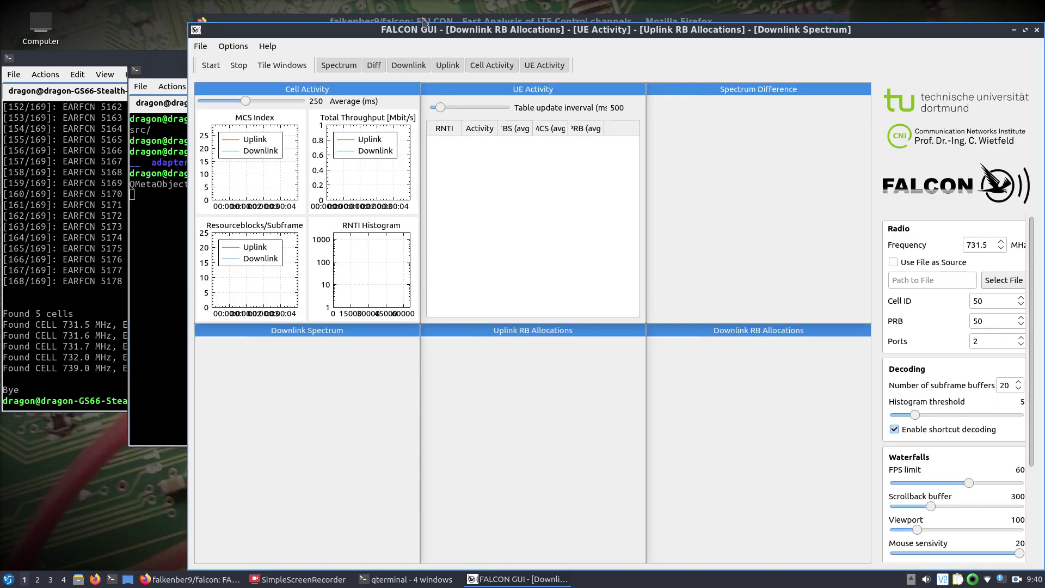
pyautogui.moveTo(419, 31); pyautogui.dragTo(346, 17)
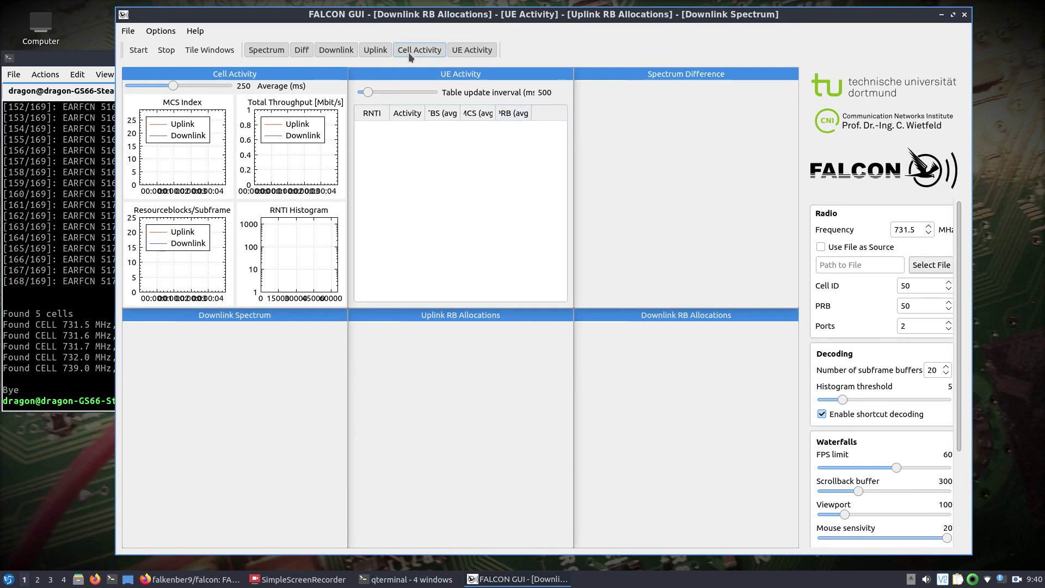
# Hide the UE Activity, Cell Activity, Uplink, Downlink, Spectrum and Diff plots one after another.
pyautogui.click(470, 50)
pyautogui.click(416, 50)
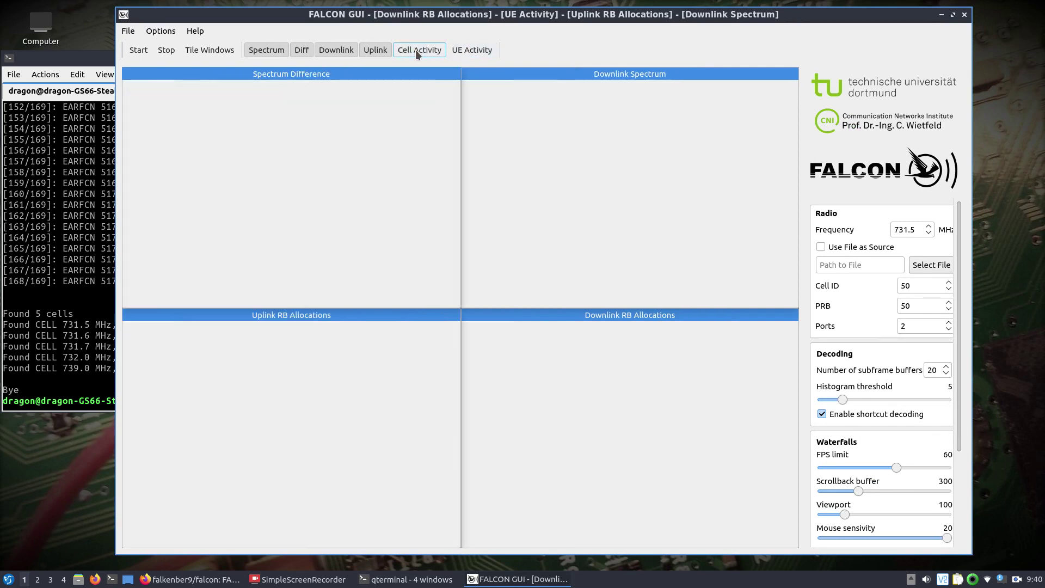
pyautogui.click(367, 50)
pyautogui.click(333, 54)
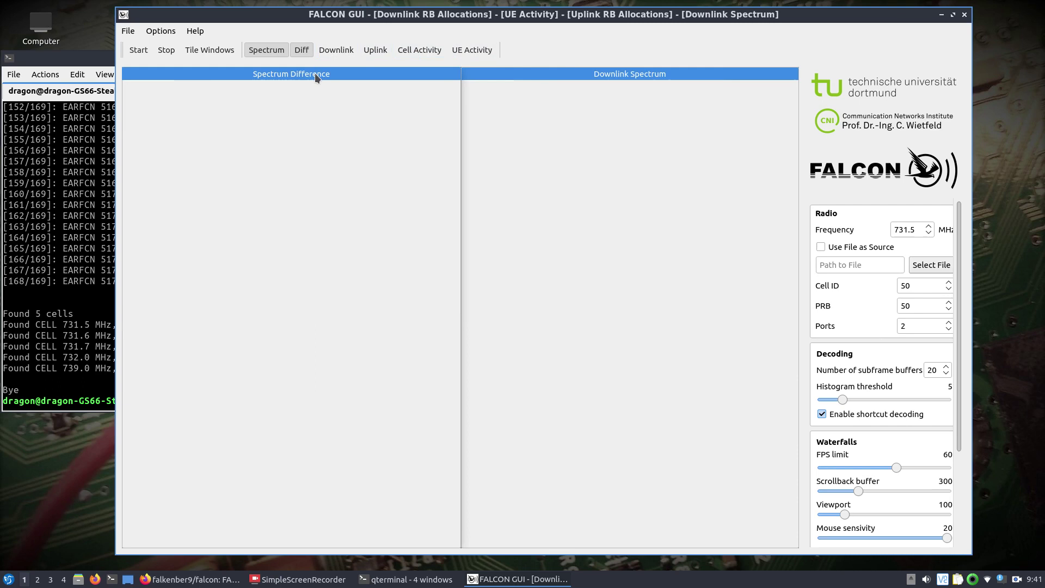
pyautogui.click(276, 48)
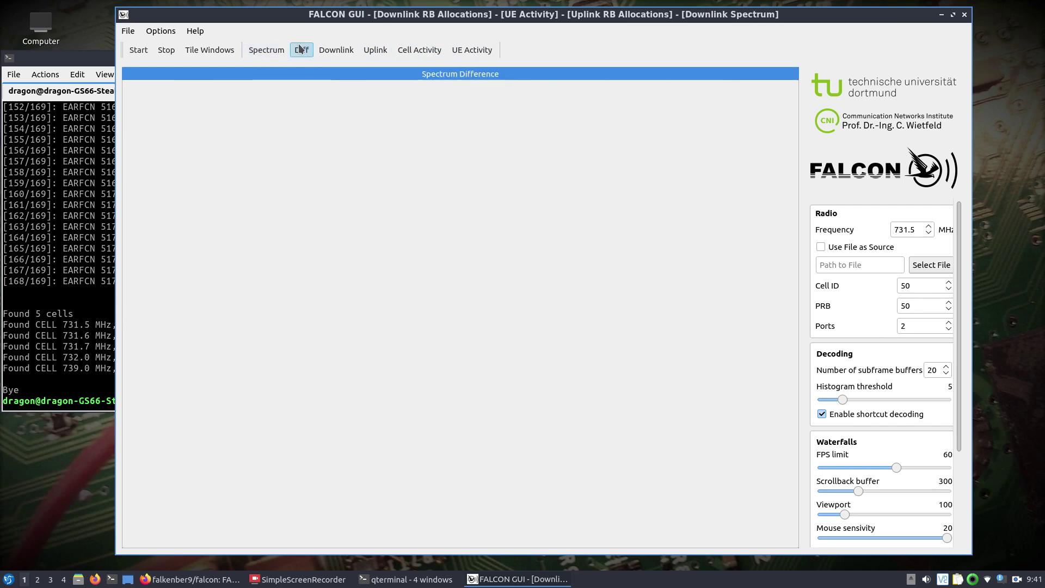
pyautogui.click(302, 50)
# Show the Spectrum, Diff, Downlink, Uplink, Cell Activity and UE Activity plots again.
pyautogui.click(281, 49)
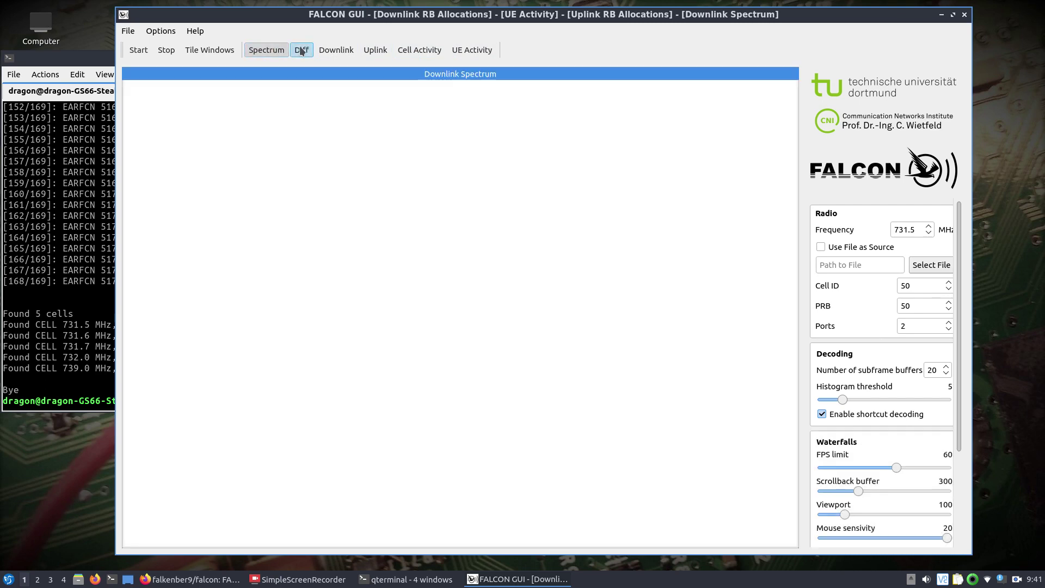
pyautogui.click(301, 50)
pyautogui.click(337, 50)
pyautogui.click(375, 50)
pyautogui.click(410, 51)
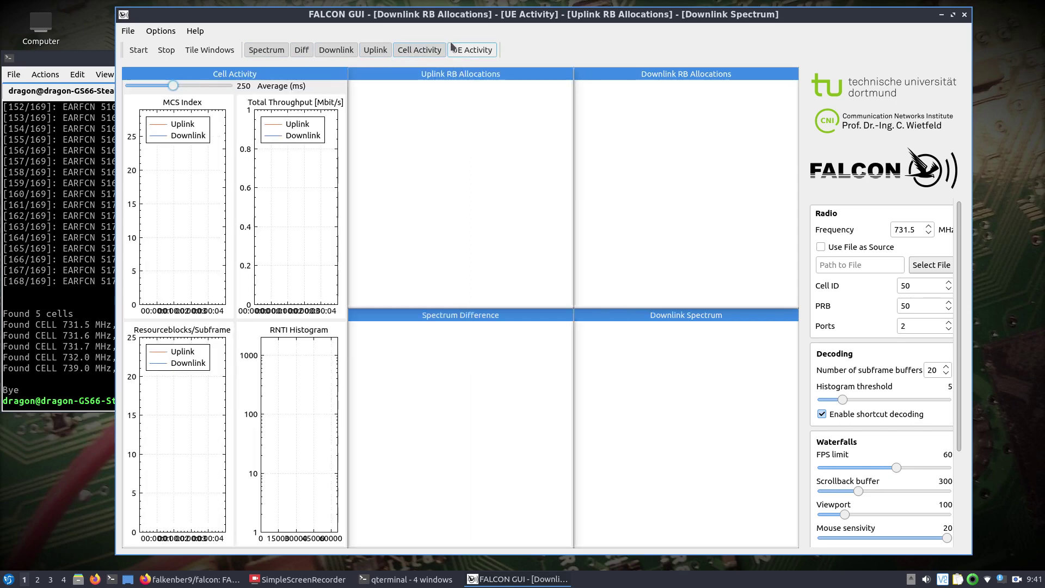
pyautogui.click(471, 50)
pyautogui.click(159, 32)
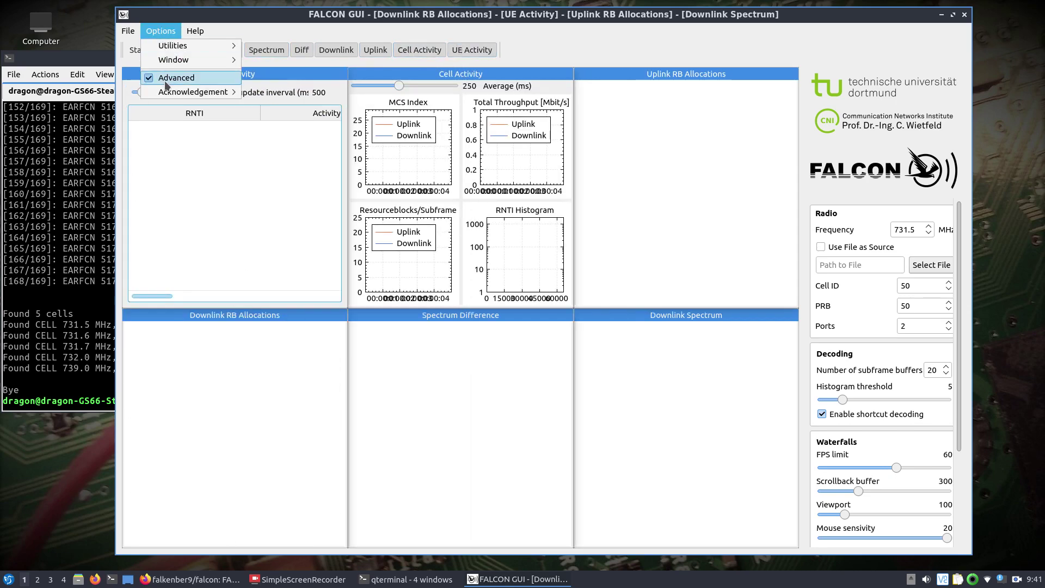
pyautogui.moveTo(174, 59)
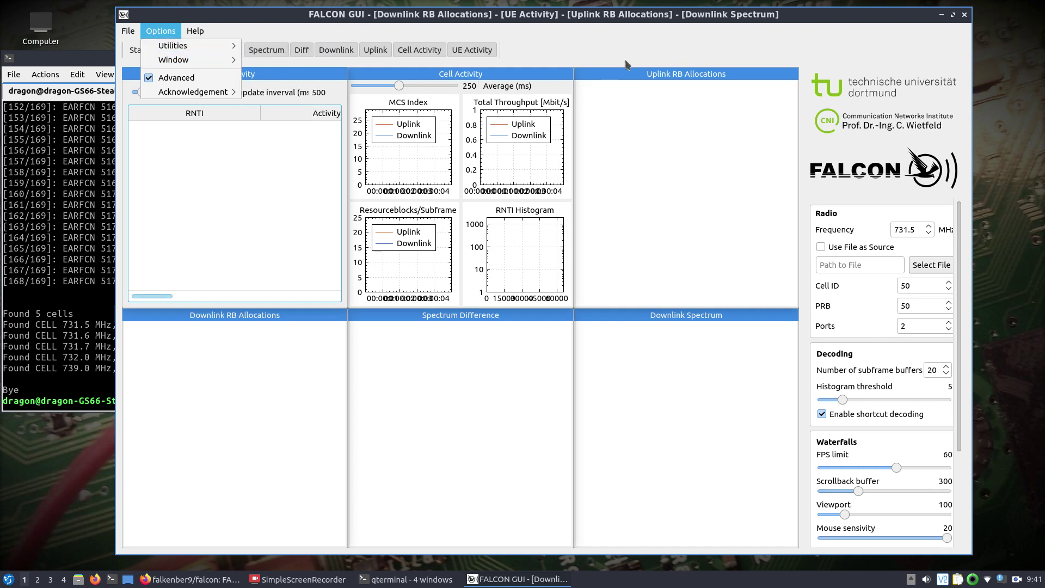
pyautogui.click(640, 40)
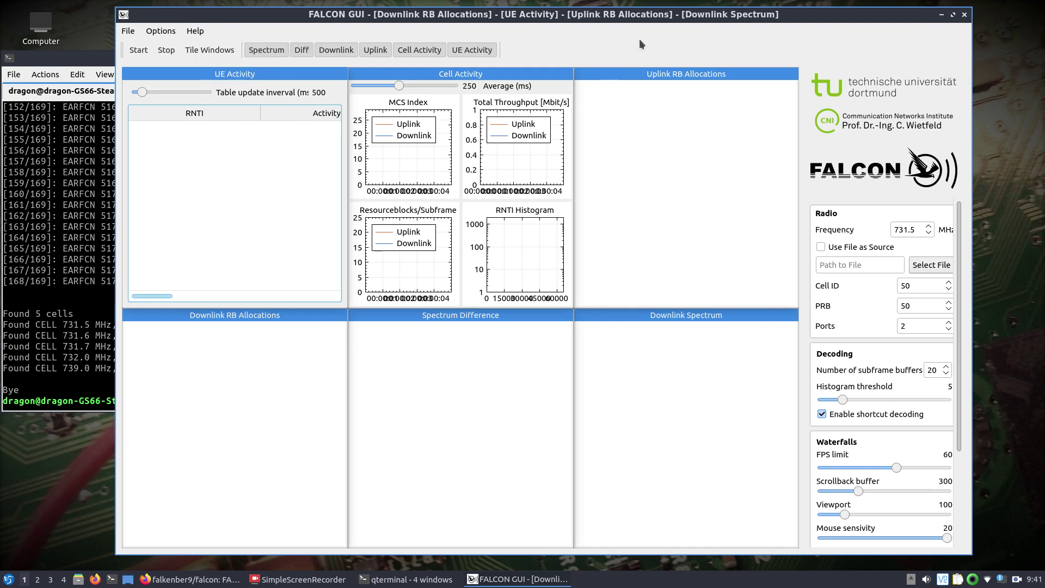
# Enlarge the FALCON window to fit the radio settings and compare the 731.5 MHz frequency with the cell search results.
pyautogui.click(822, 247)
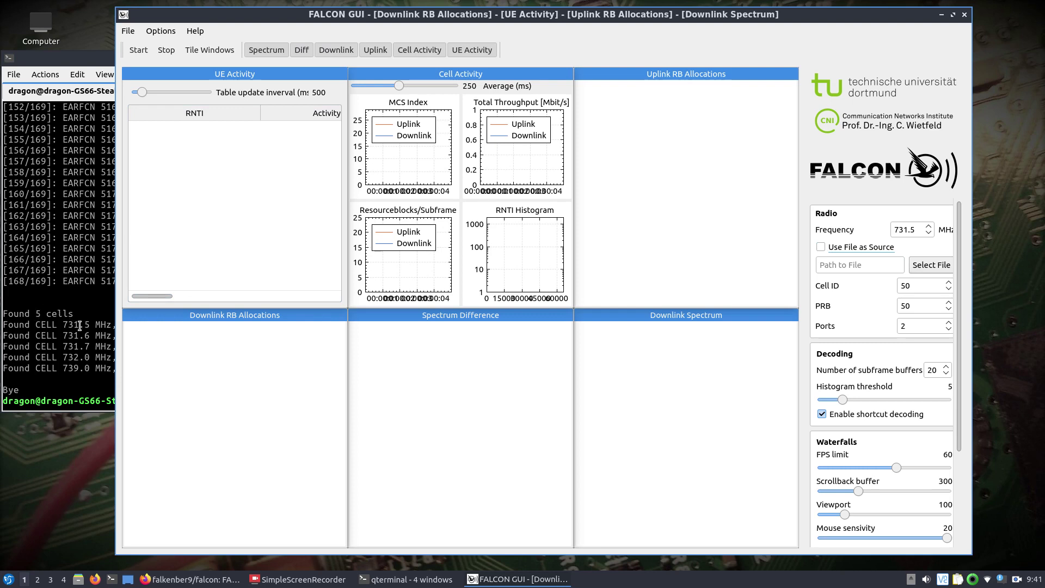
pyautogui.click(912, 228)
pyautogui.doubleClick(912, 228)
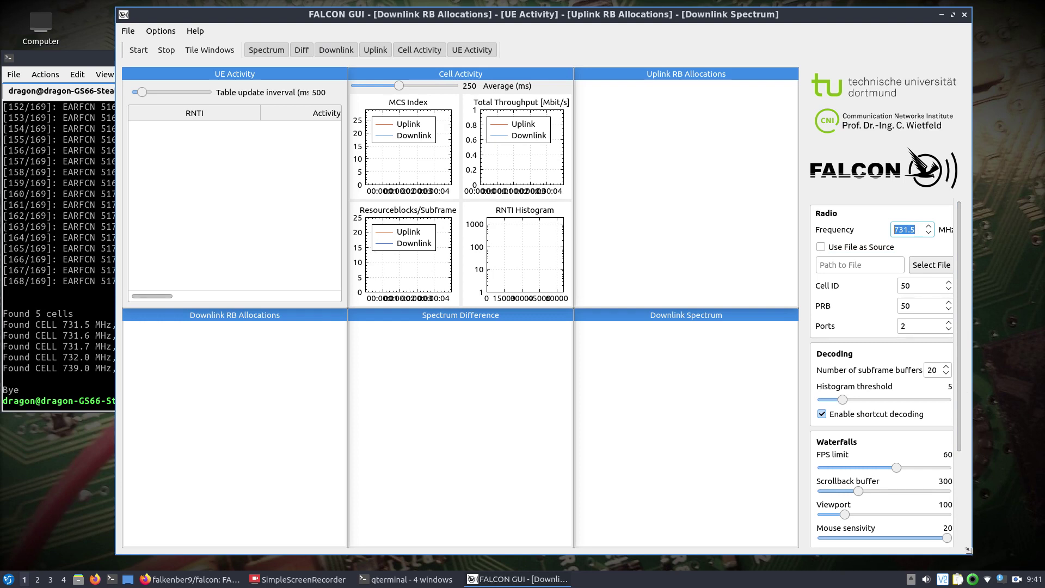
pyautogui.moveTo(973, 555); pyautogui.dragTo(1033, 562)
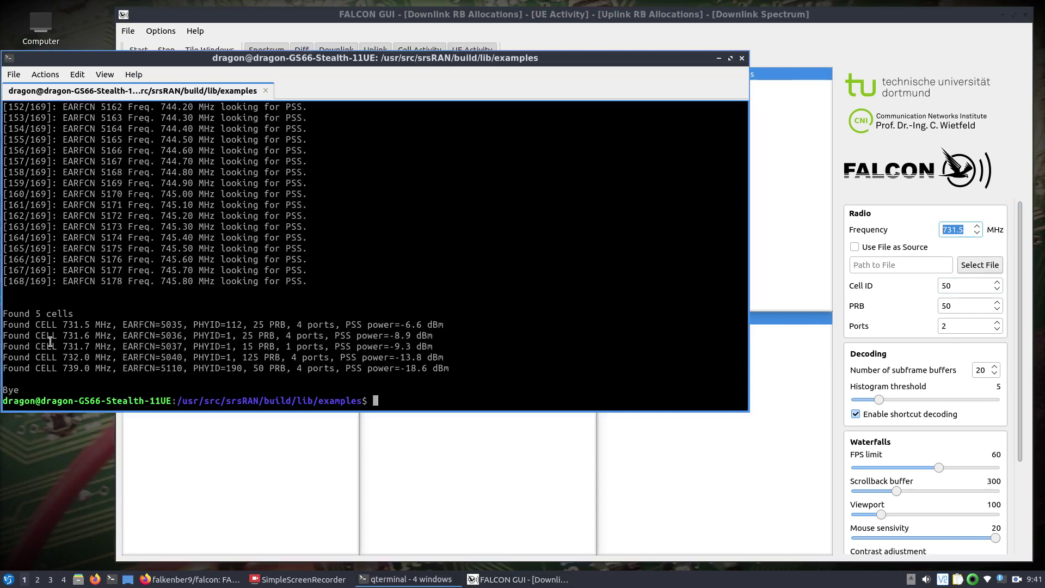
pyautogui.click(50, 342)
pyautogui.moveTo(1019, 322); pyautogui.dragTo(1014, 259)
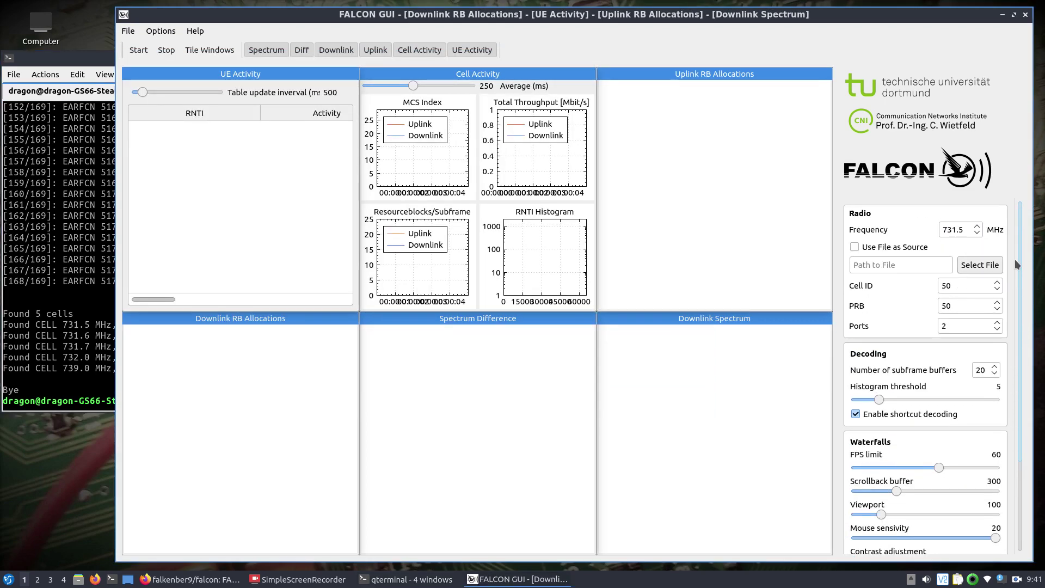
# Bring the terminal running FalconGUI forward, place it clear of the FALCON controls, and start decoding at 731.5 MHz.
pyautogui.click(407, 579)
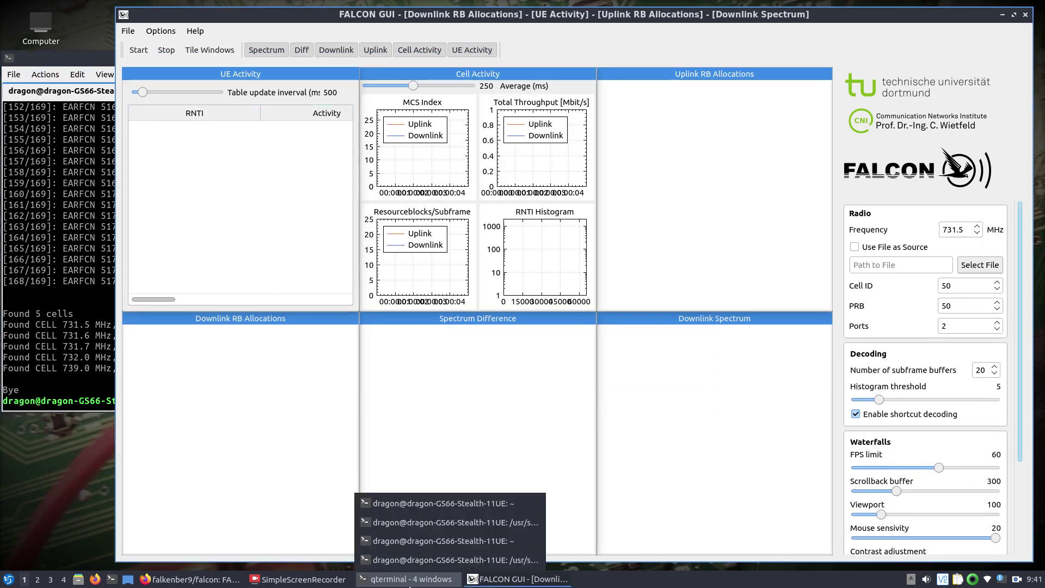
pyautogui.click(417, 560)
pyautogui.moveTo(356, 67); pyautogui.dragTo(253, 126)
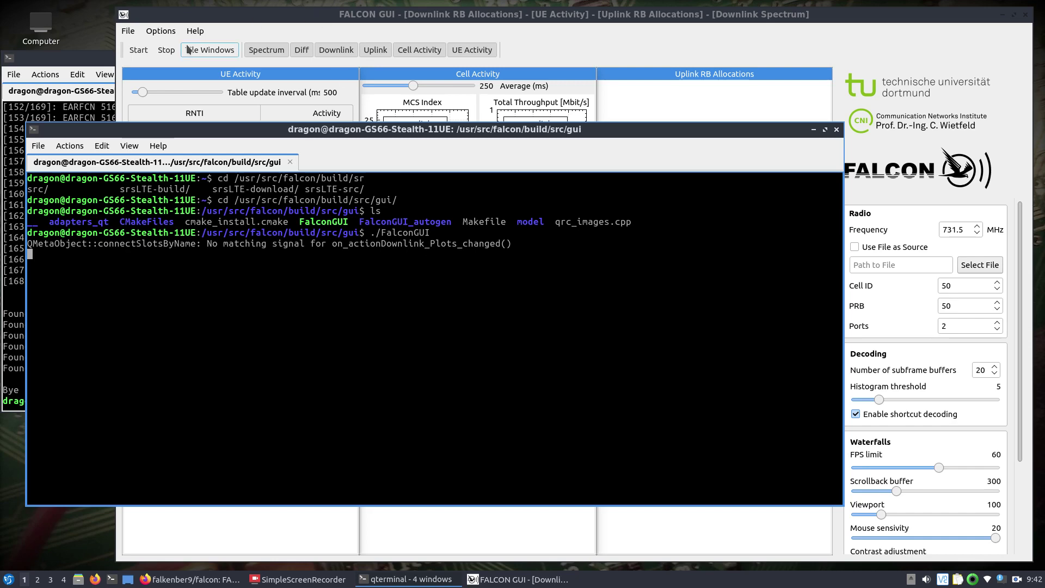
pyautogui.click(146, 52)
pyautogui.click(71, 308)
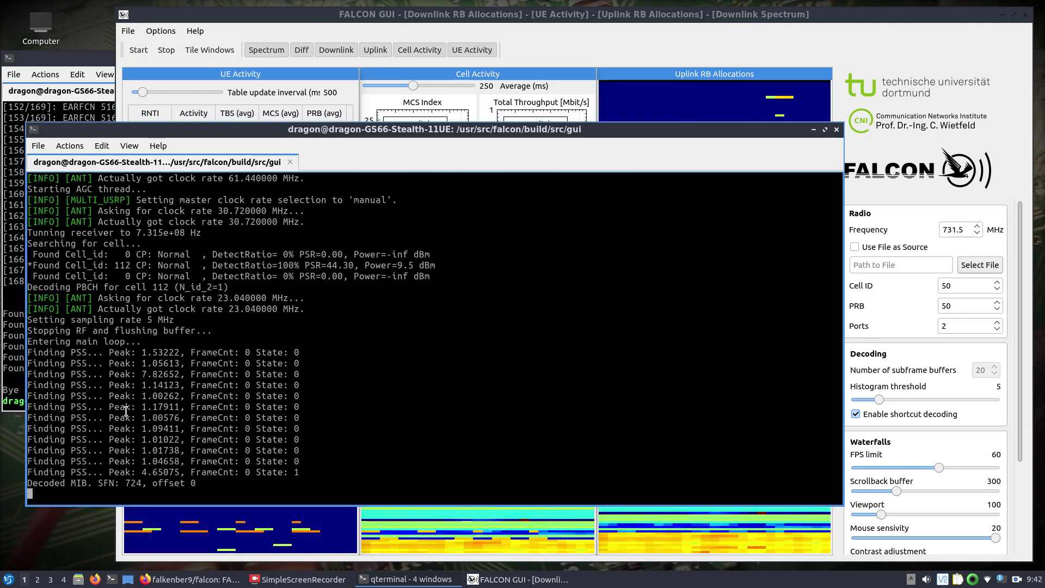
# Check the physical cell ID of the 731.5 MHz cell in the search results, then bring FALCON forward and reposition its window.
pyautogui.click(100, 59)
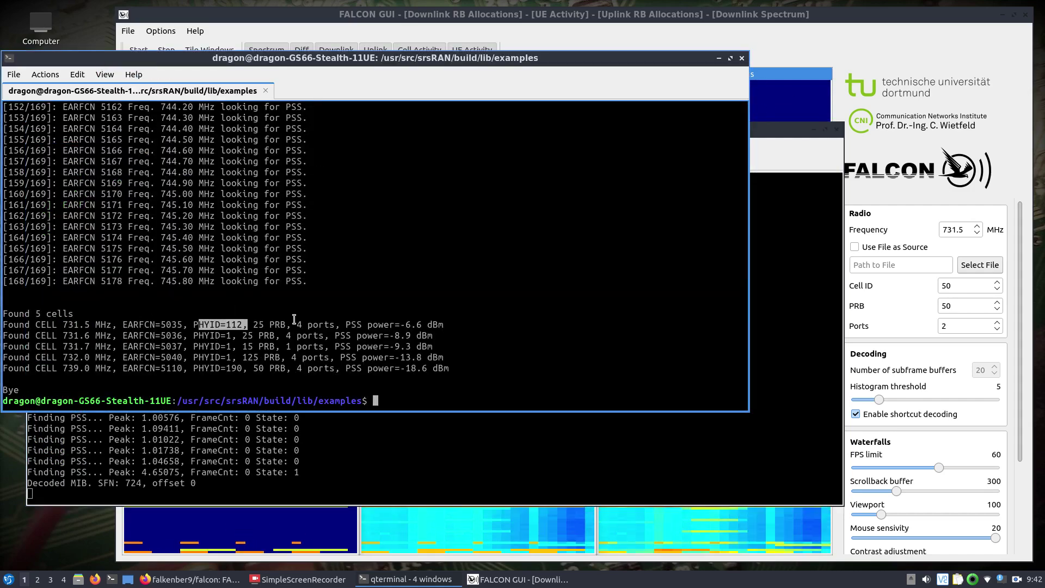
pyautogui.click(580, 19)
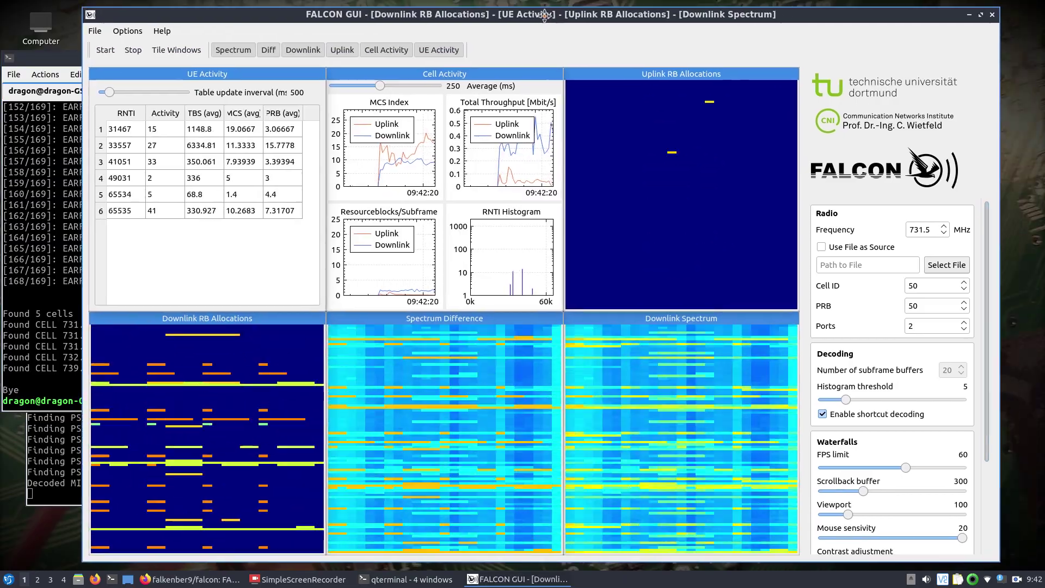
pyautogui.moveTo(579, 19); pyautogui.dragTo(539, 12)
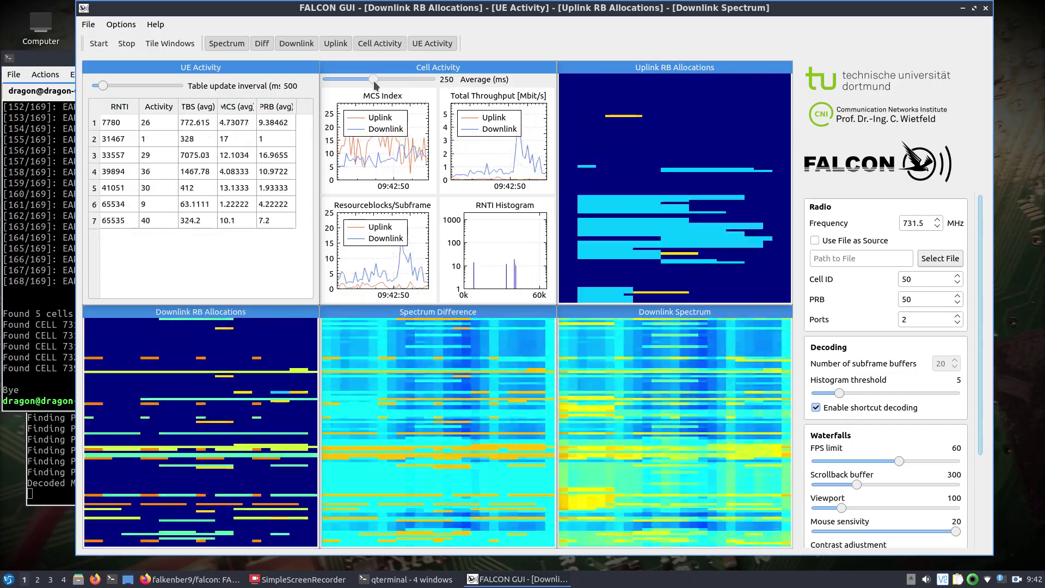
# Set the Cell Activity averaging to 230 ms and the performance plots' FPS limit to 31.
pyautogui.moveTo(375, 85)
pyautogui.mouseDown()
pyautogui.moveTo(388, 86)
pyautogui.moveTo(319, 87)
pyautogui.moveTo(370, 94)
pyautogui.mouseUp()
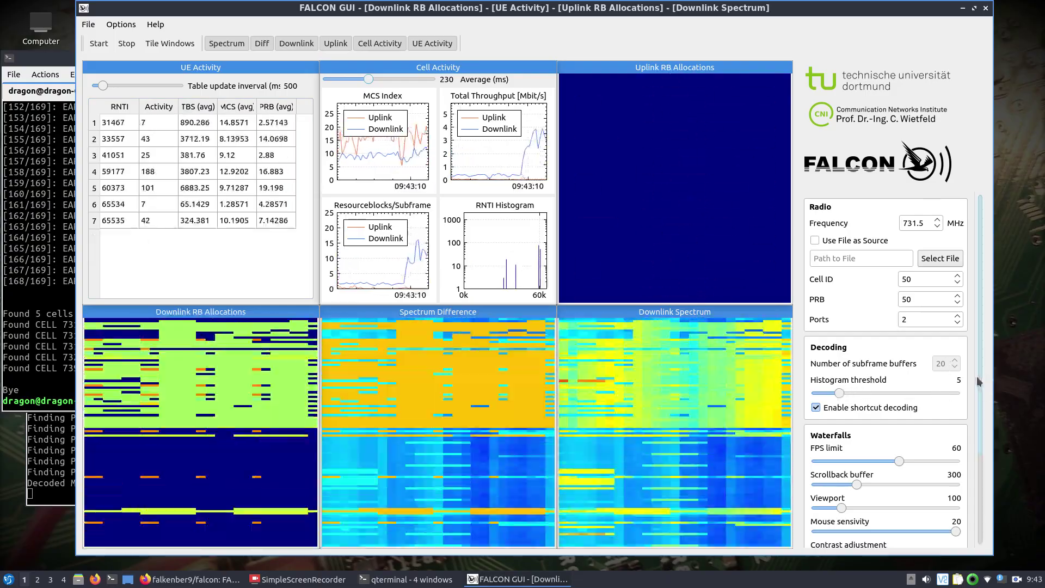
pyautogui.moveTo(979, 384); pyautogui.dragTo(978, 476)
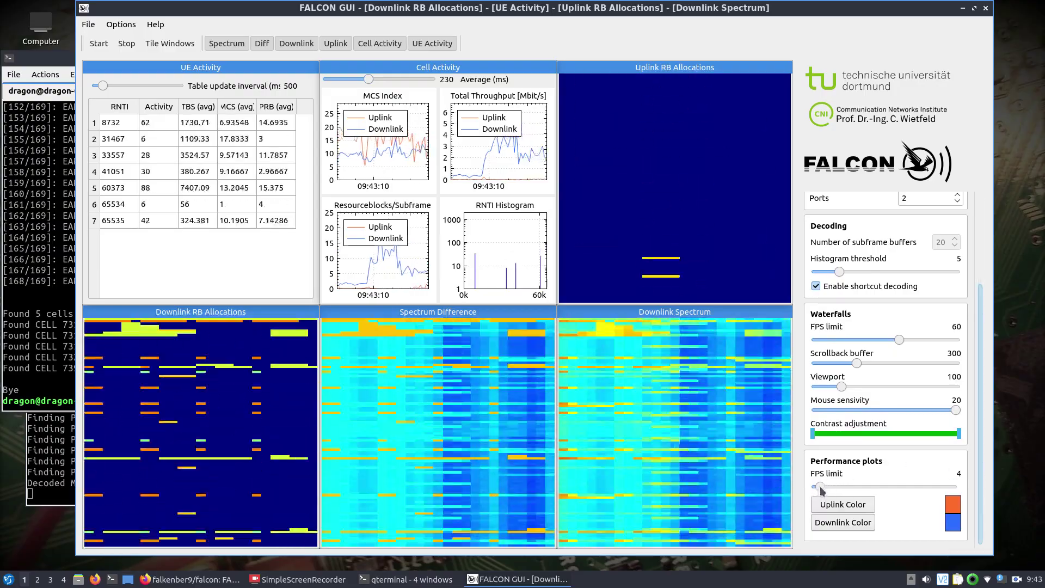
pyautogui.moveTo(827, 488); pyautogui.dragTo(859, 500)
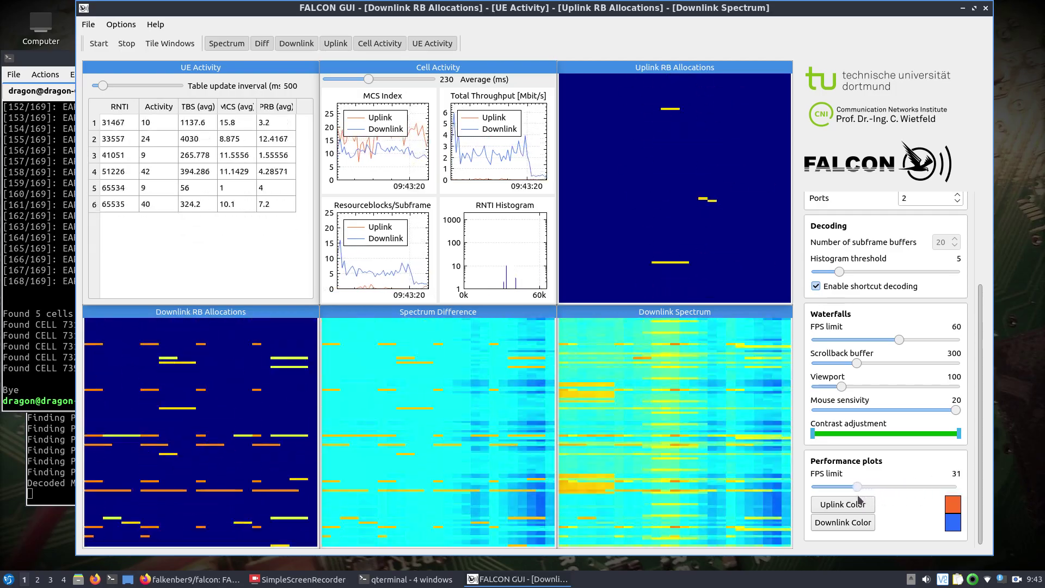